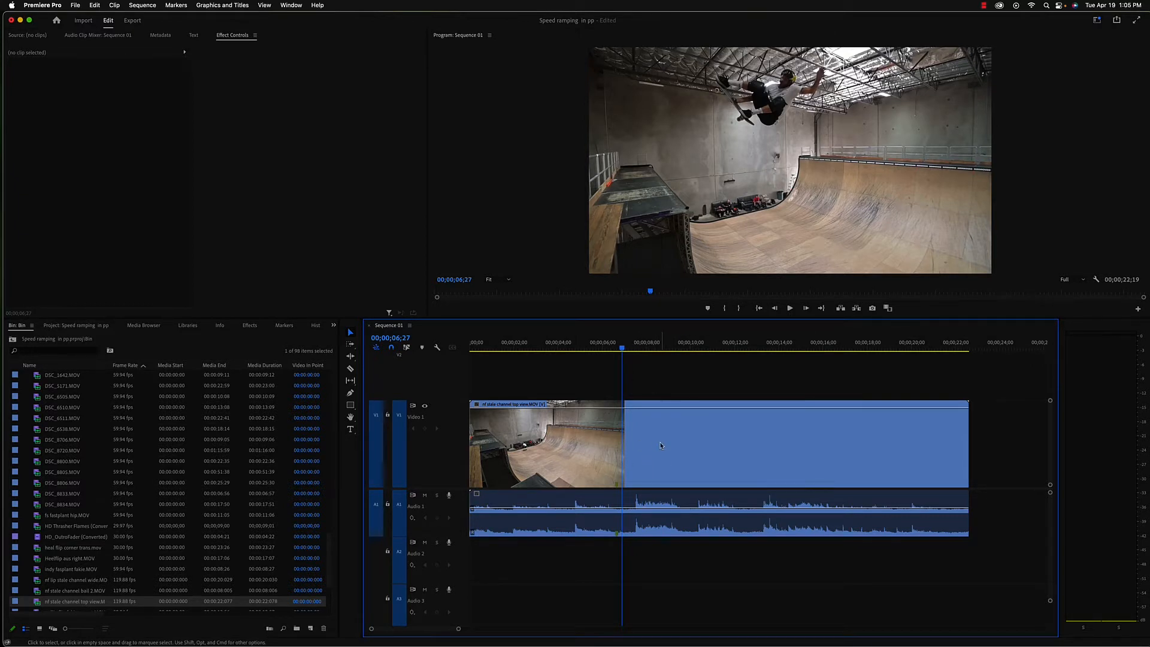
- Open the Speed/Duration settings of the timeline video clip for review and leave them without making changes
{"action": "right_click", "coordinate": [661, 446]}
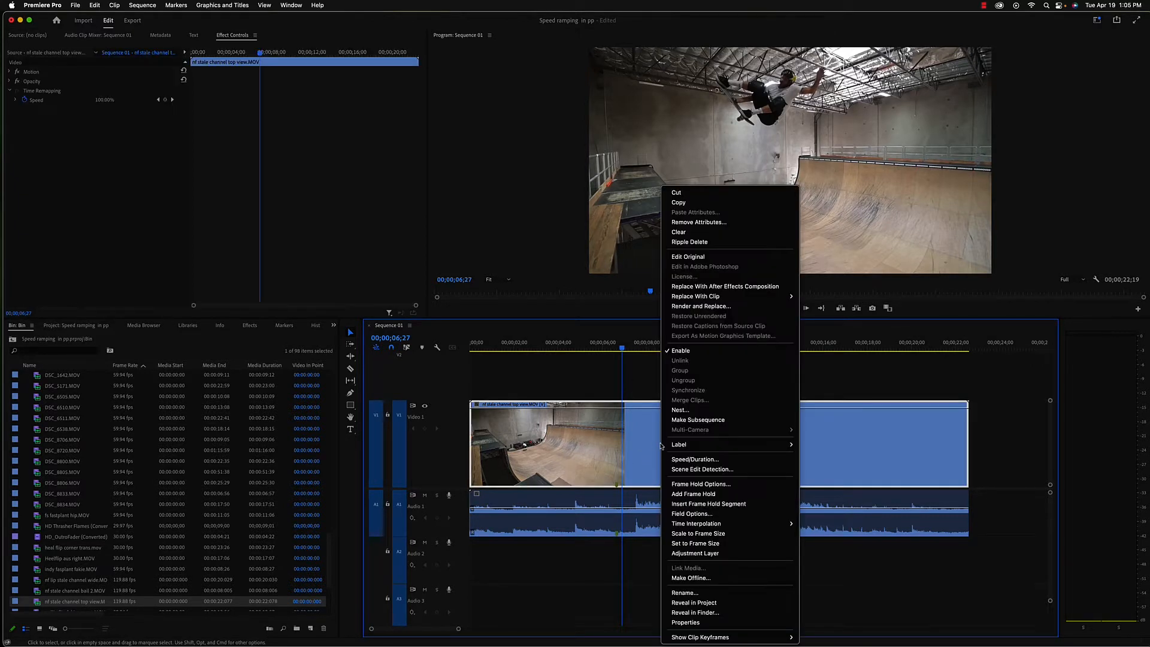
{"action": "left_click", "coordinate": [695, 460]}
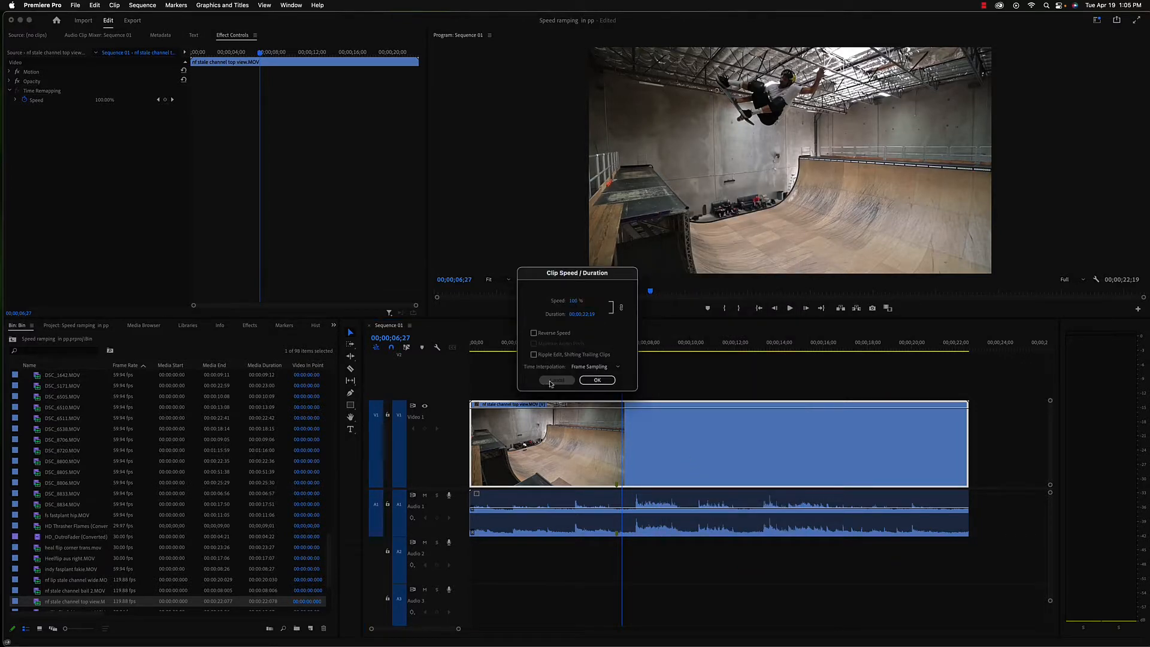
{"action": "left_click", "coordinate": [557, 379]}
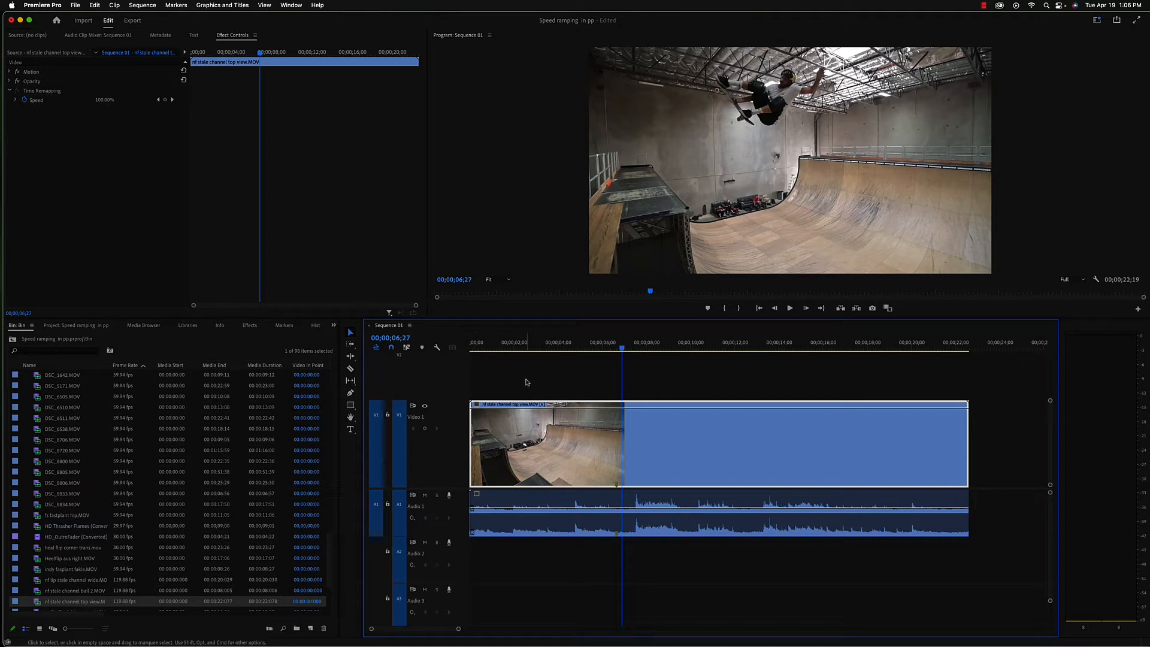
- Turn off keyframing for the clip's Time Remapping speed, deleting existing keyframes, and move the playhead to 00;00;06;19
{"action": "double_click", "coordinate": [559, 436]}
{"action": "left_click", "coordinate": [386, 36]}
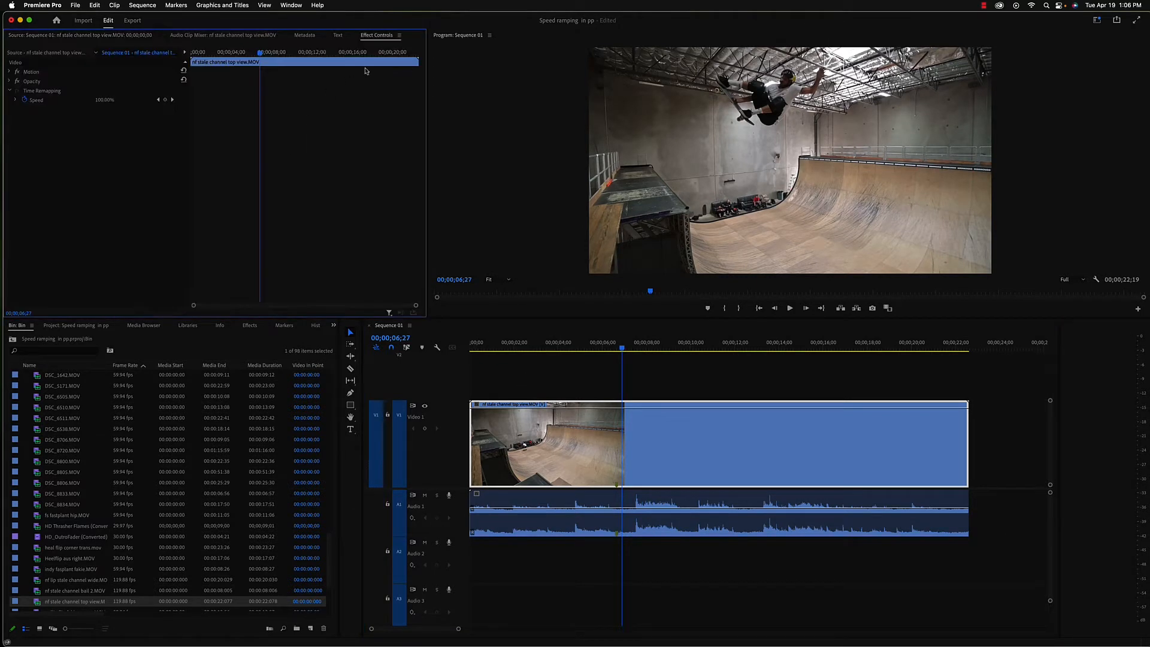
{"action": "left_click", "coordinate": [24, 100]}
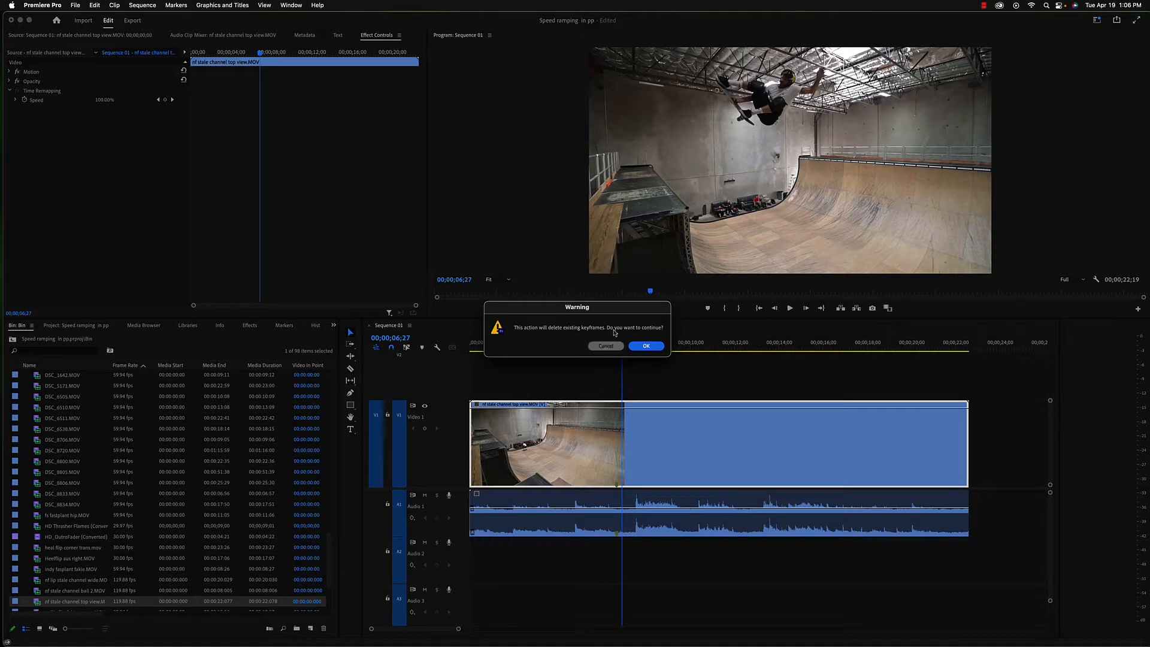
{"action": "left_click", "coordinate": [645, 346]}
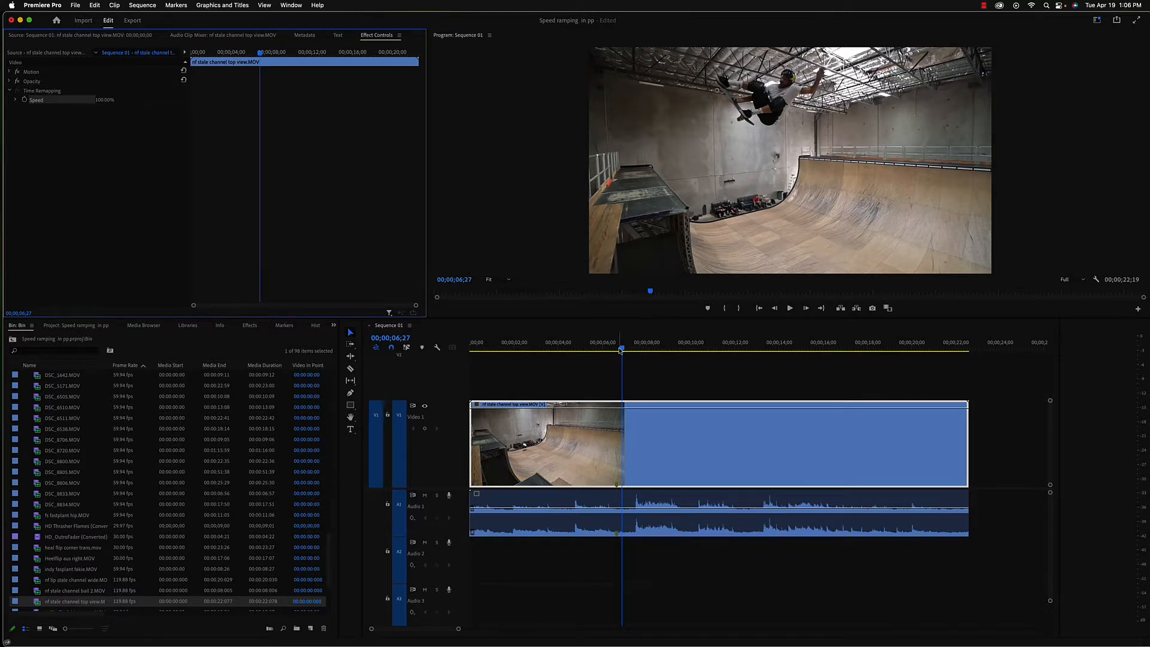
{"action": "mouse_move", "coordinate": [622, 347]}
{"action": "left_mouse_down"}
{"action": "mouse_move", "coordinate": [601, 349]}
{"action": "mouse_move", "coordinate": [639, 352]}
{"action": "mouse_move", "coordinate": [616, 351]}
{"action": "left_mouse_up"}
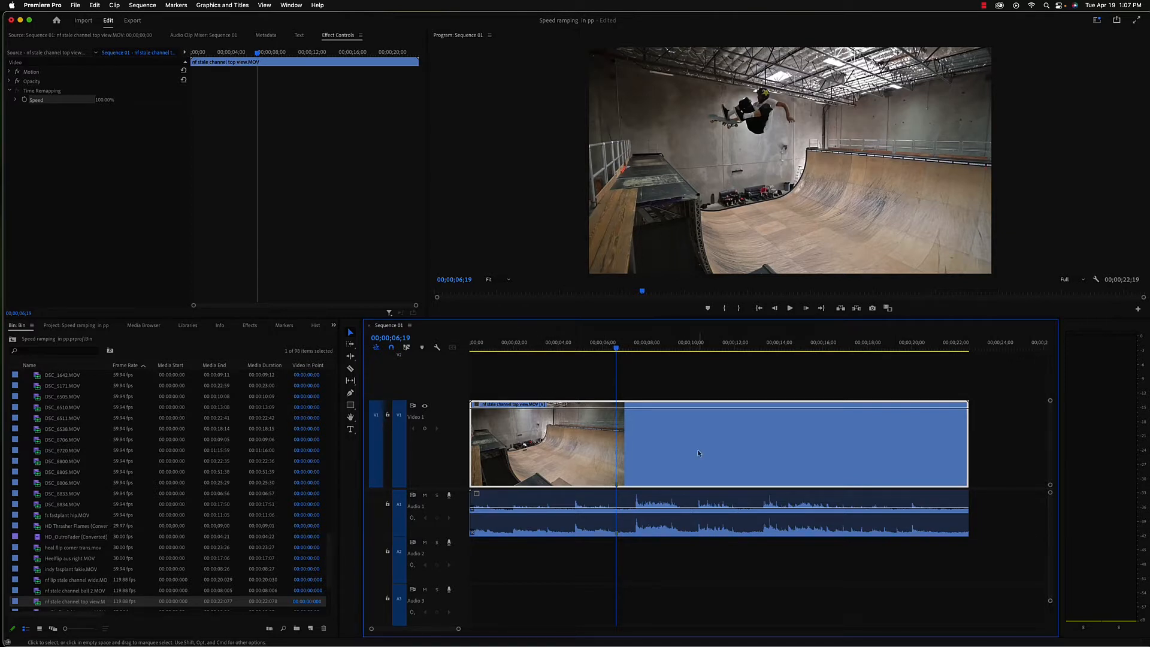
- Adjust the Video 1 track height so the clip is tall enough for editing and the whole clip fits in the timeline
{"action": "scroll", "coordinate": [699, 453], "scroll_direction": "down", "scroll_amount": 5}
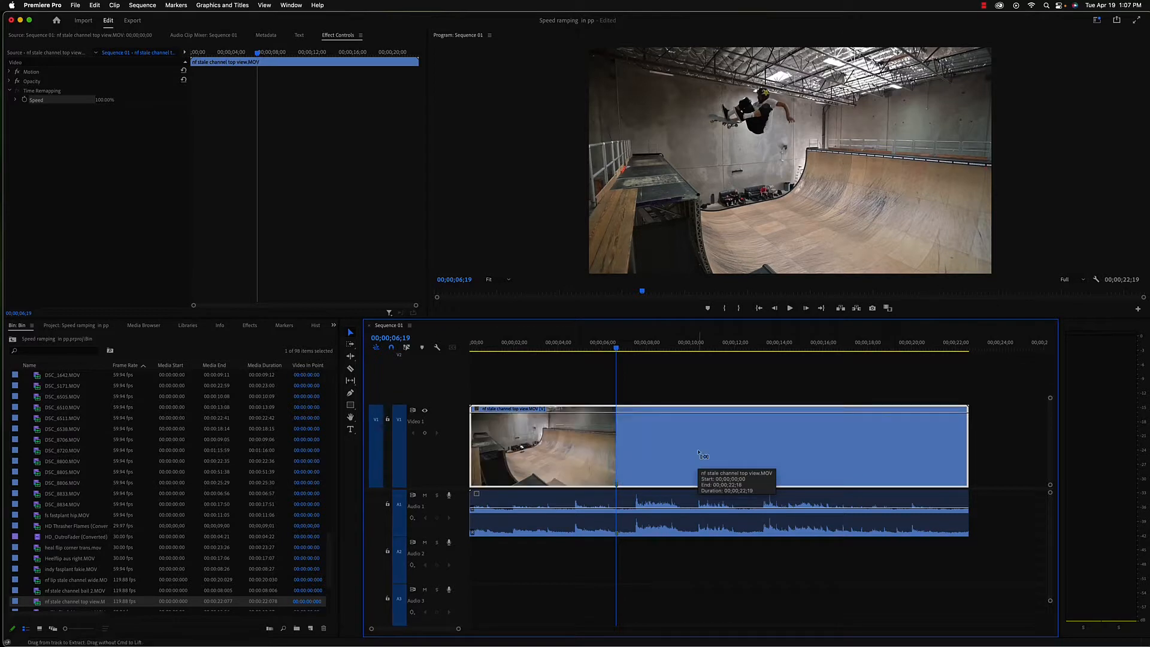
{"action": "scroll", "coordinate": [699, 453], "scroll_direction": "down", "scroll_amount": 5}
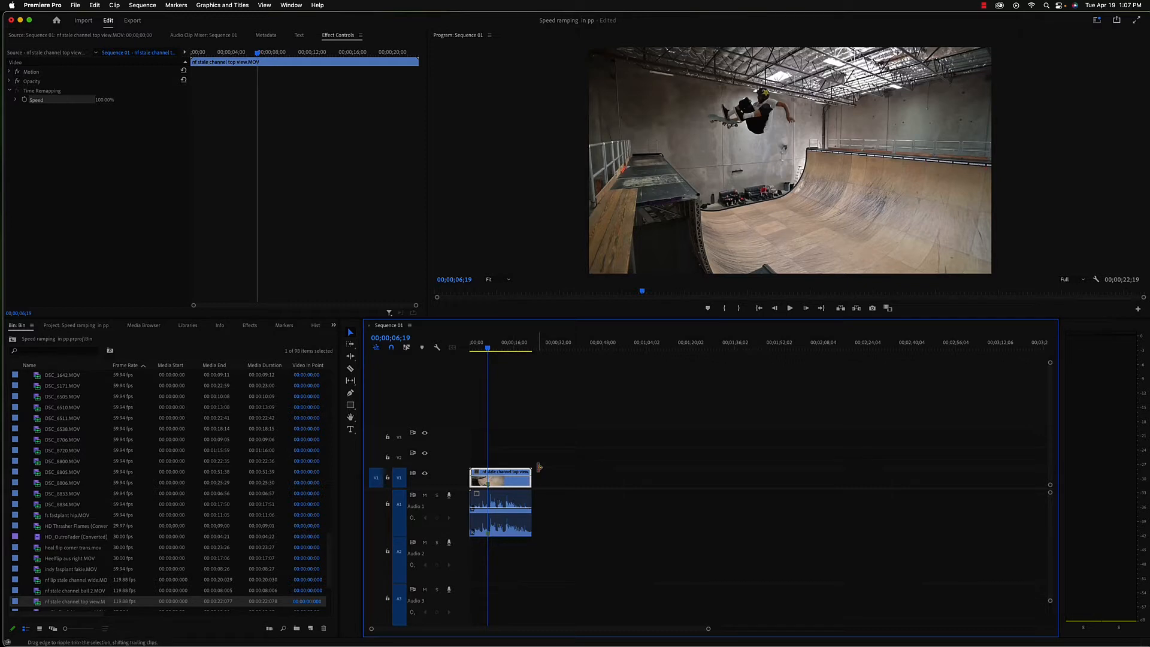
{"action": "key", "text": "super+equal"}
{"action": "key", "text": "super+equal"}
{"action": "key", "text": "super+equal"}
{"action": "key", "text": "super+equal"}
{"action": "key", "text": "super+equal"}
{"action": "key", "text": "super+equal"}
{"action": "key", "text": "super+equal"}
{"action": "key", "text": "super+equal"}
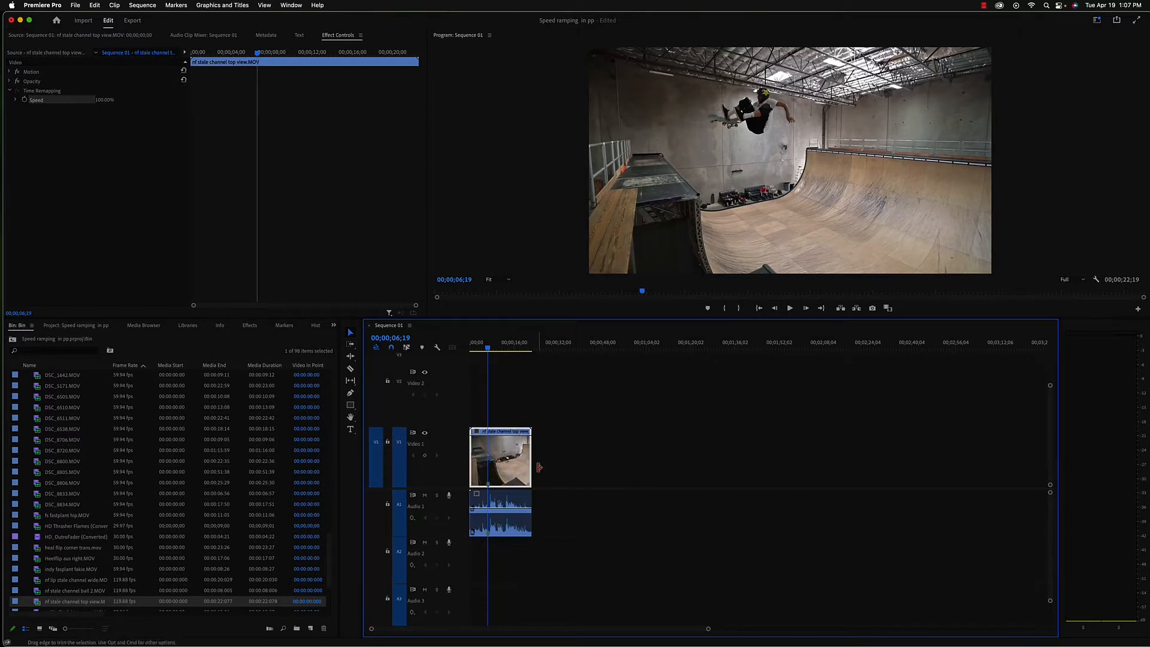
{"action": "key", "text": "backslash"}
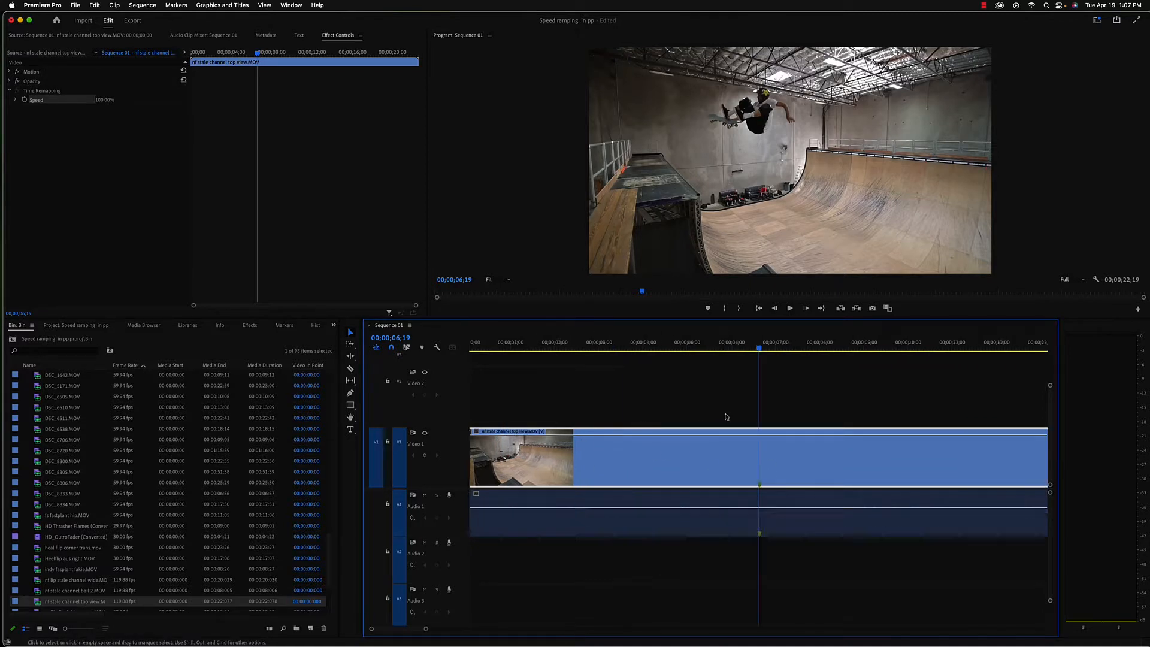
{"action": "key", "text": "equal"}
{"action": "key", "text": "equal"}
{"action": "key", "text": "super+minus"}
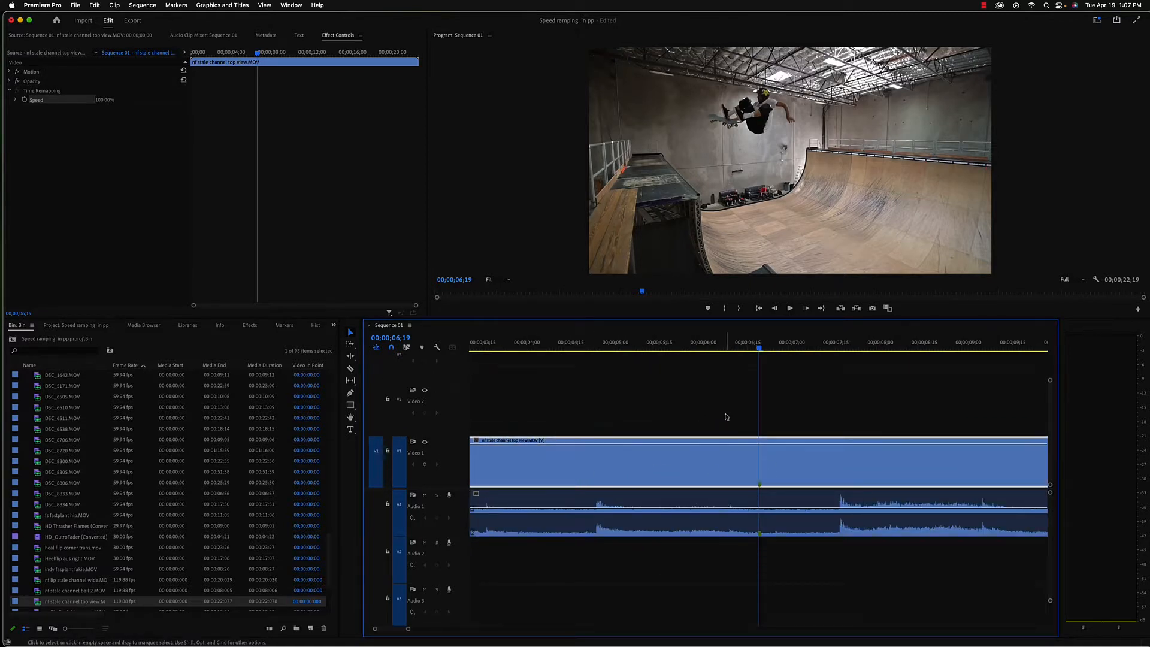
{"action": "key", "text": "minus"}
{"action": "key", "text": "minus"}
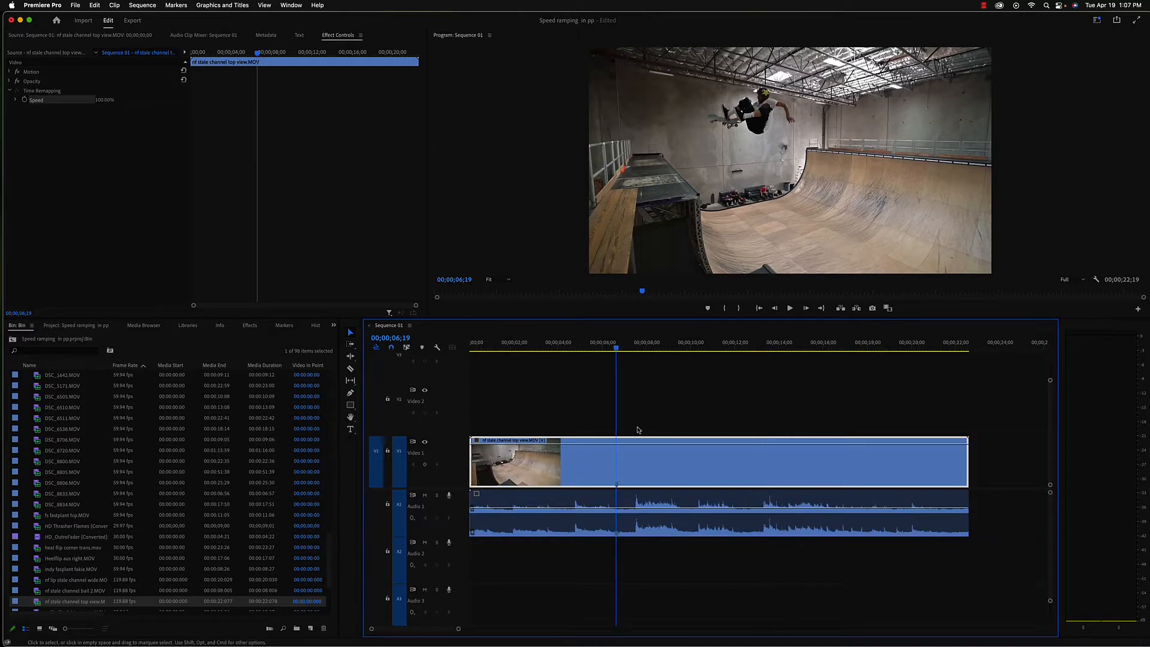
{"action": "key", "text": "super+equal"}
{"action": "key", "text": "super+equal"}
{"action": "key", "text": "super+equal"}
{"action": "key", "text": "super+equal"}
{"action": "key", "text": "super+equal"}
{"action": "key", "text": "super+equal"}
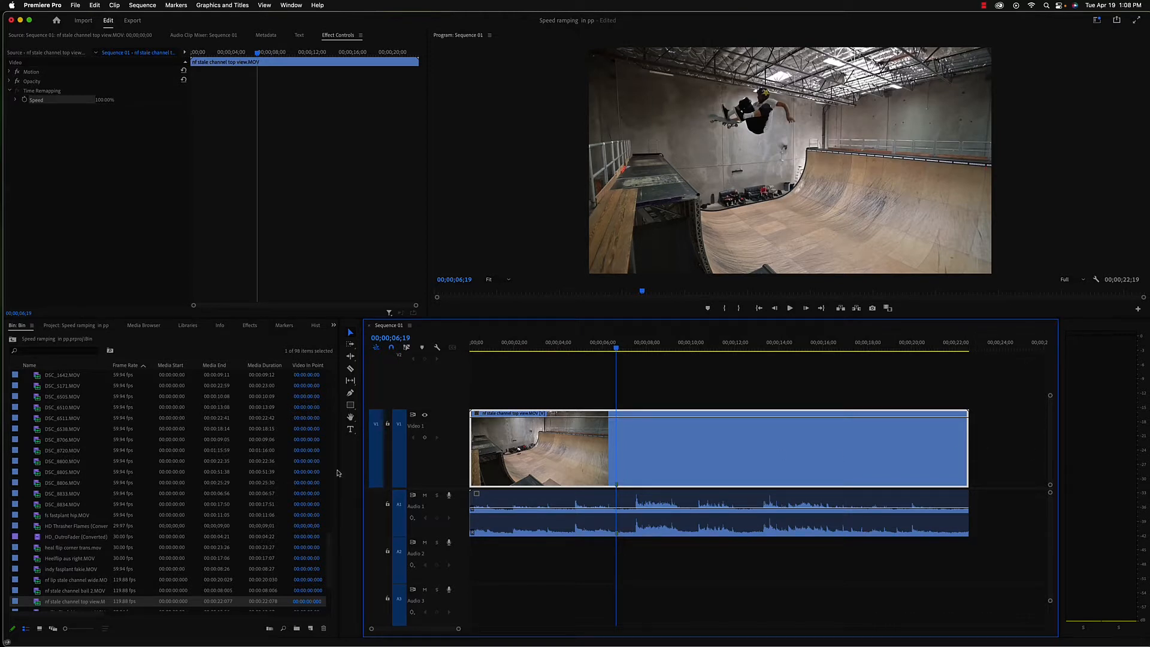
- Widen the timeline panel and set the video clip to show its Time Remapping Speed line
{"action": "left_click_drag", "start_coordinate": [337, 472], "coordinate": [176, 467]}
{"action": "left_click_drag", "start_coordinate": [359, 475], "coordinate": [192, 472]}
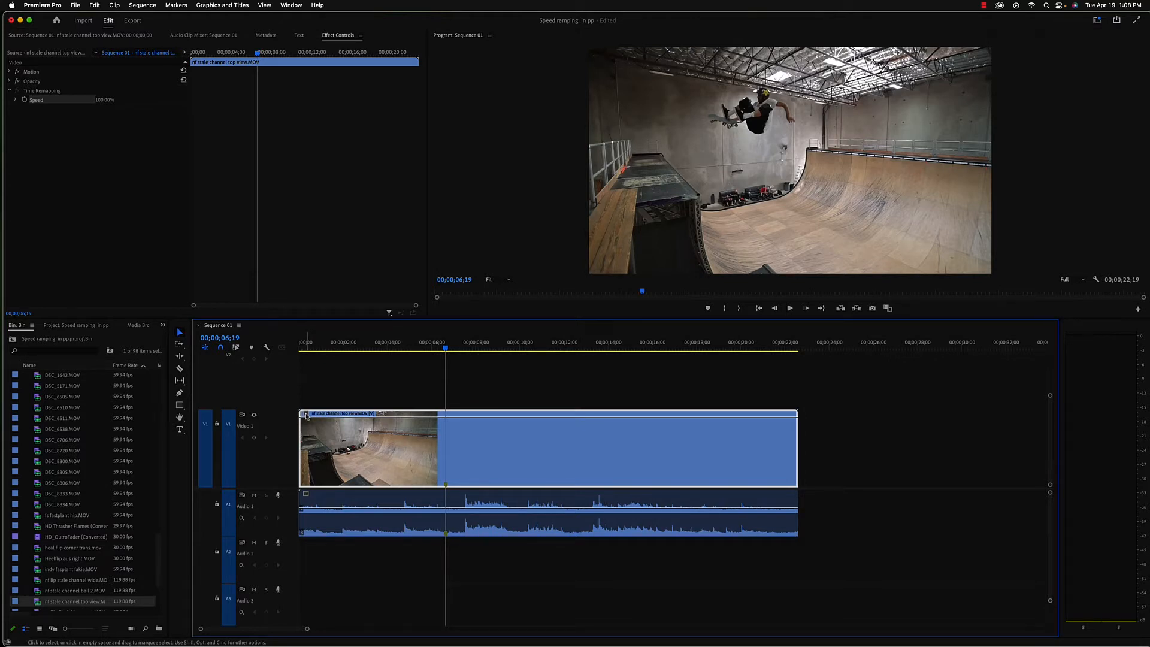
{"action": "left_click", "coordinate": [306, 416]}
{"action": "mouse_move", "coordinate": [316, 445]}
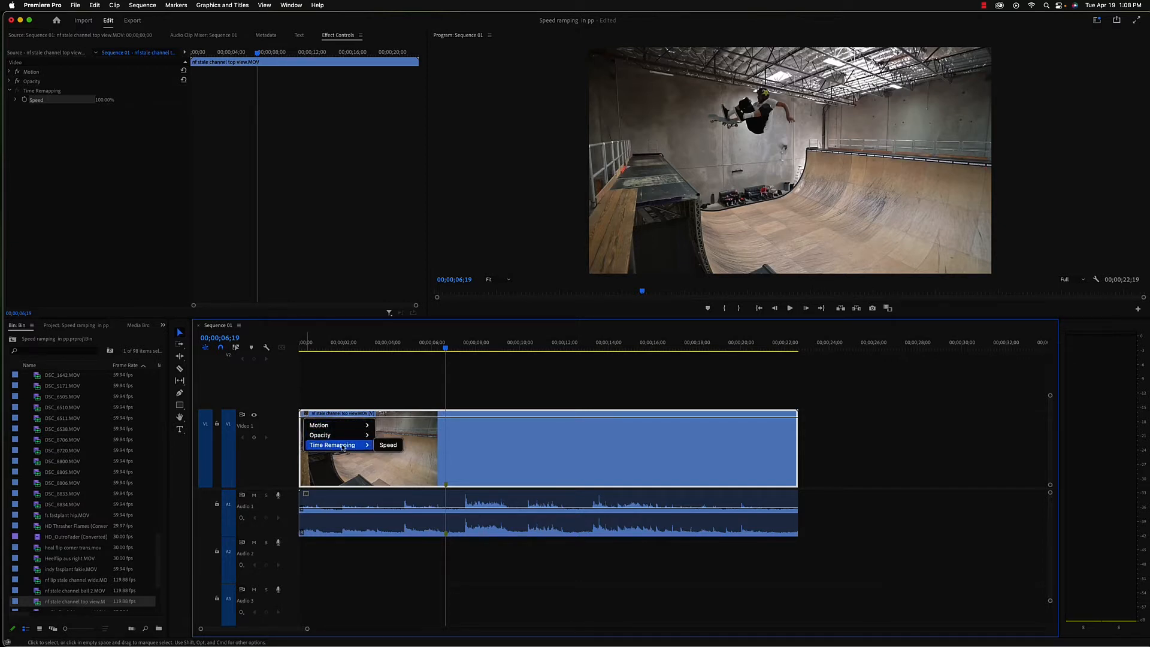
{"action": "mouse_move", "coordinate": [326, 427]}
{"action": "left_click", "coordinate": [393, 445]}
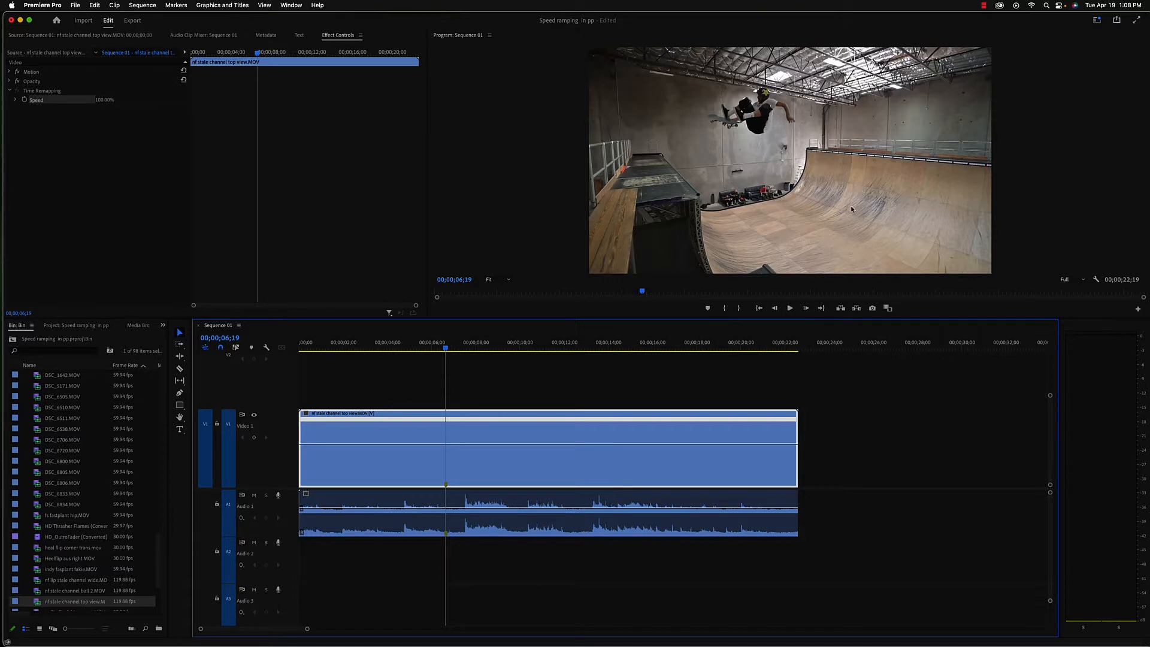
- Open the sequence settings and examine the timebase against the clip's frame rate, leaving all settings as they are
{"action": "left_click", "coordinate": [147, 7]}
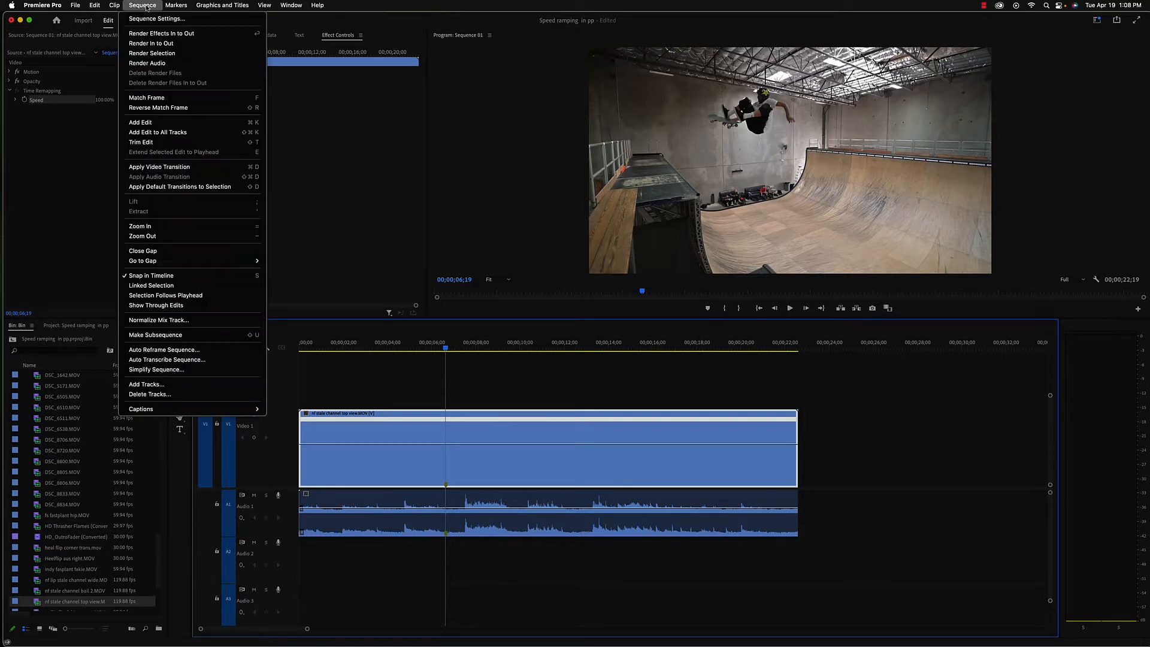
{"action": "left_click", "coordinate": [149, 20]}
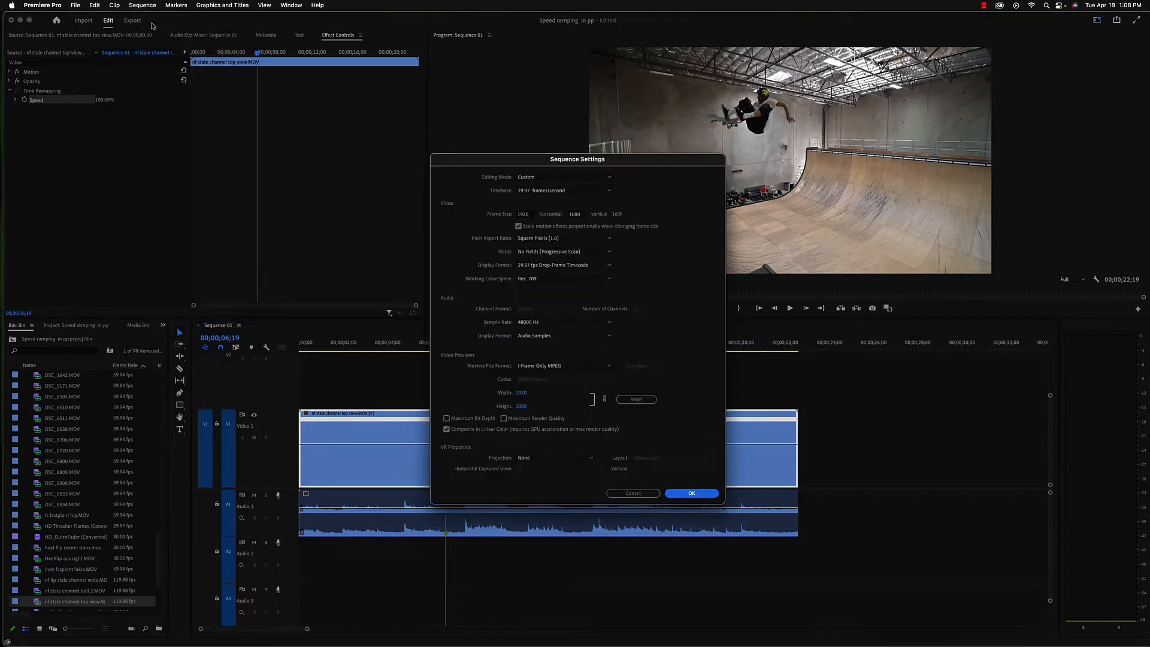
{"action": "left_click_drag", "start_coordinate": [489, 158], "coordinate": [573, 169]}
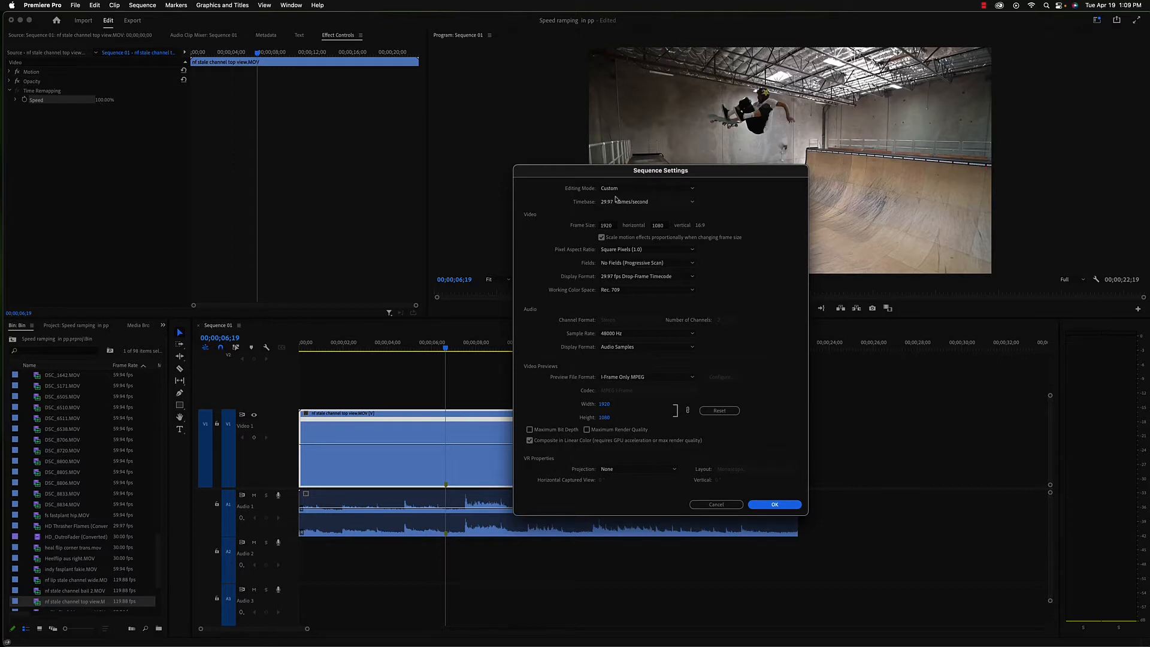
{"action": "left_click_drag", "start_coordinate": [597, 175], "coordinate": [662, 128]}
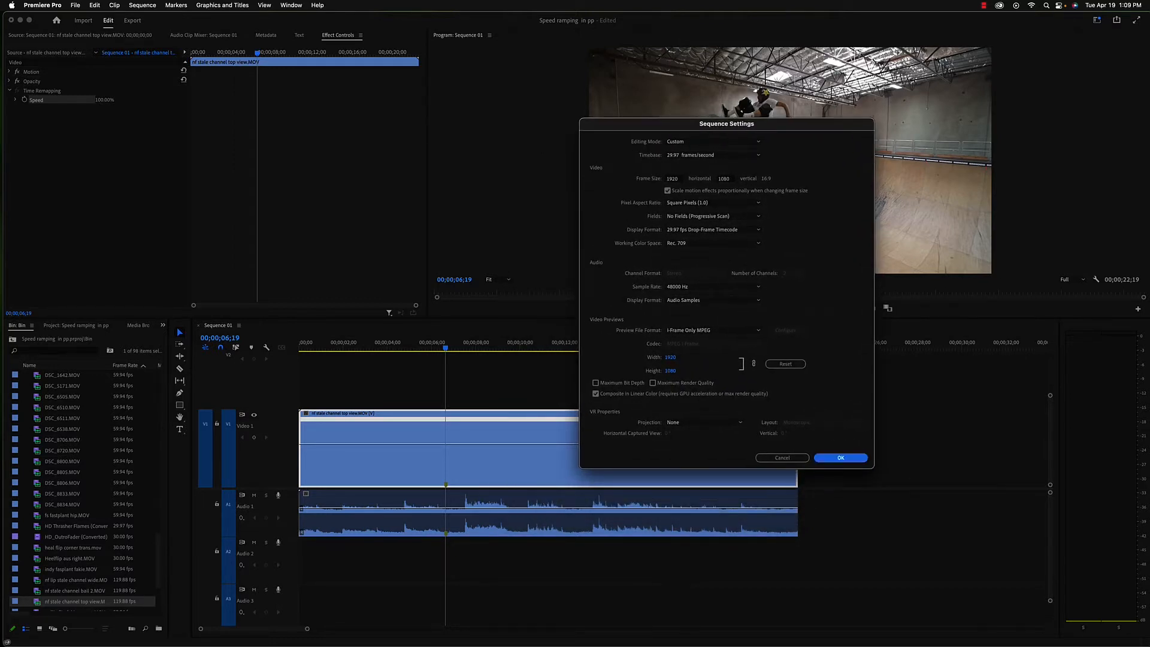
{"action": "key", "text": "Return"}
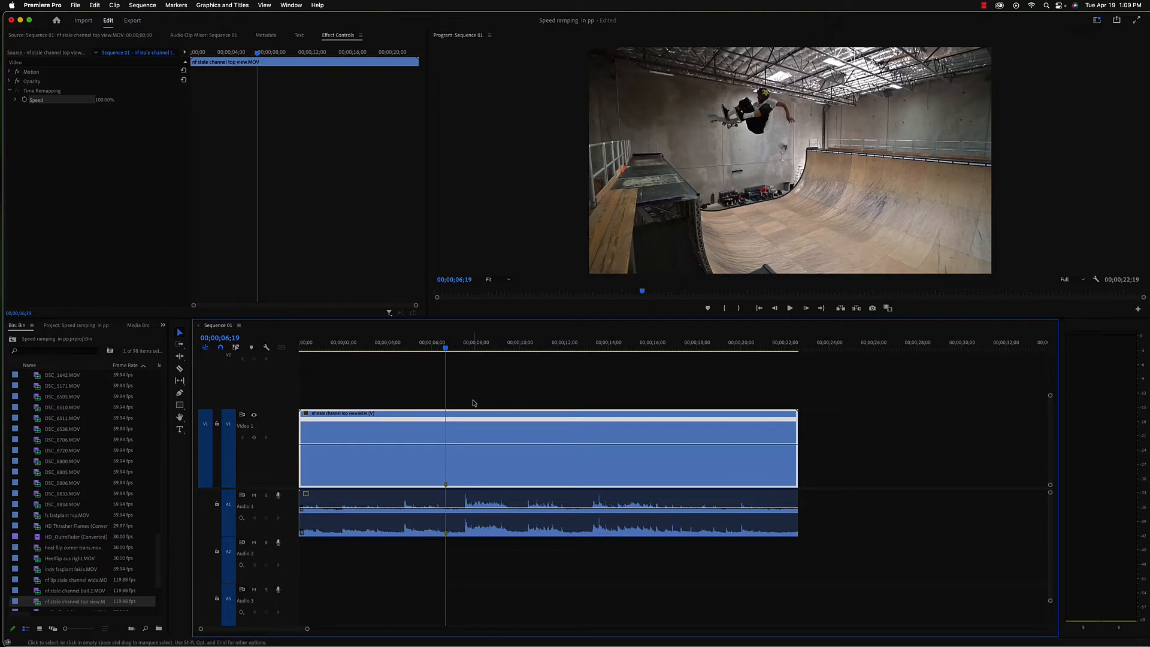
- Add speed keyframes to the video clip's speed line at 00;00;06;19 and 00;00;07;14, around the skater's trick
{"action": "key", "text": "super+shift+a"}
{"action": "left_click", "coordinate": [447, 448], "text": "super"}
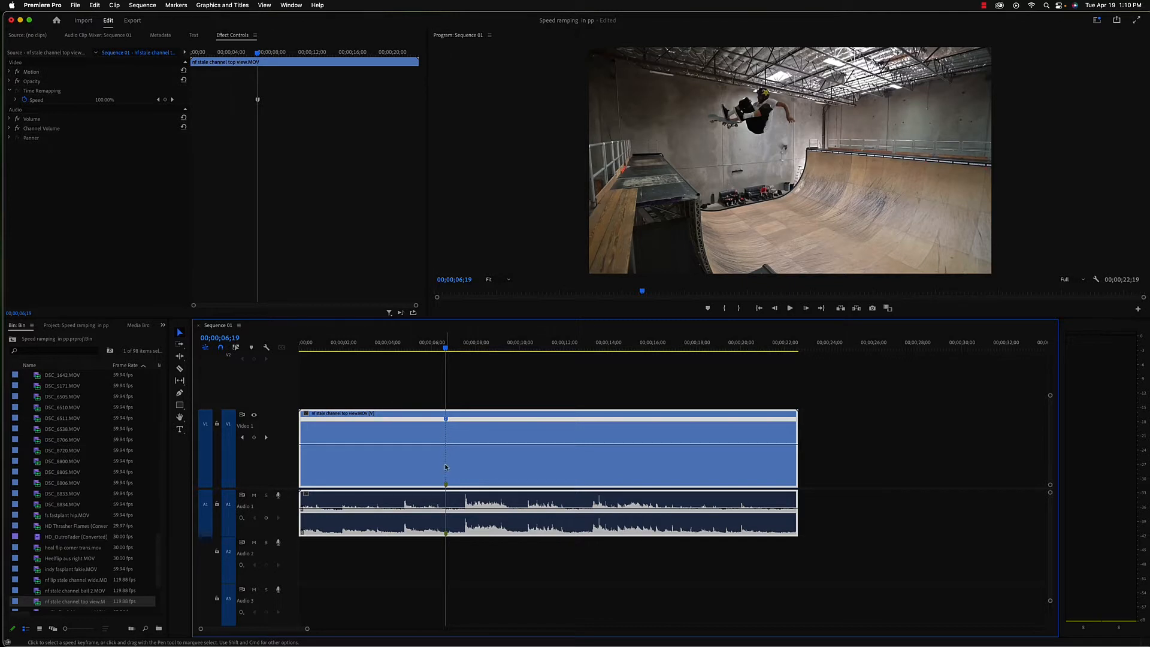
{"action": "left_click_drag", "start_coordinate": [445, 348], "coordinate": [429, 348]}
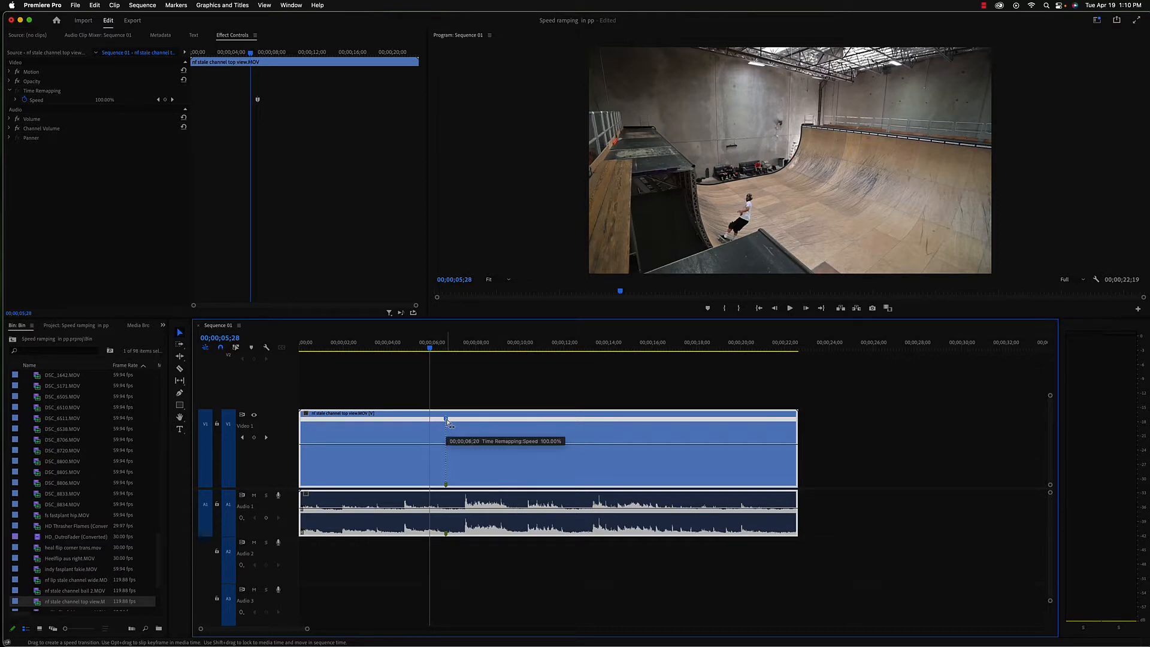
{"action": "left_click_drag", "start_coordinate": [430, 348], "coordinate": [464, 353]}
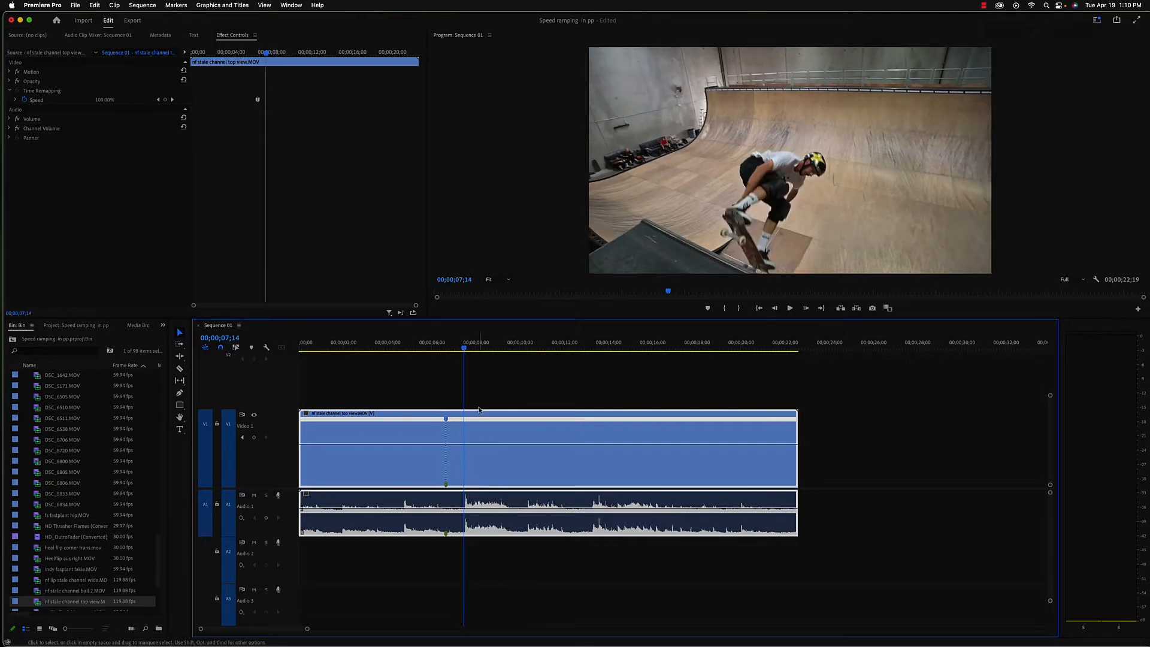
{"action": "left_click", "coordinate": [466, 449], "text": "super"}
{"action": "left_click", "coordinate": [347, 389]}
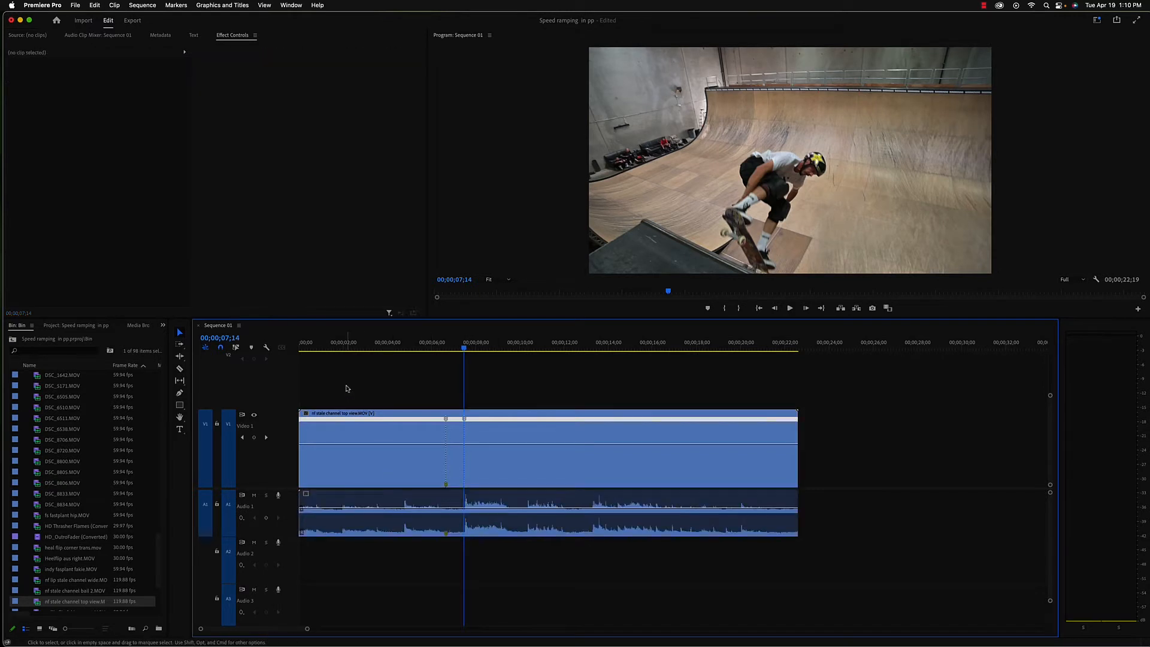
- Split the audio clip at 00;00;07;14 and lower the video speed between the two keyframes to about half
{"action": "left_click", "coordinate": [409, 494]}
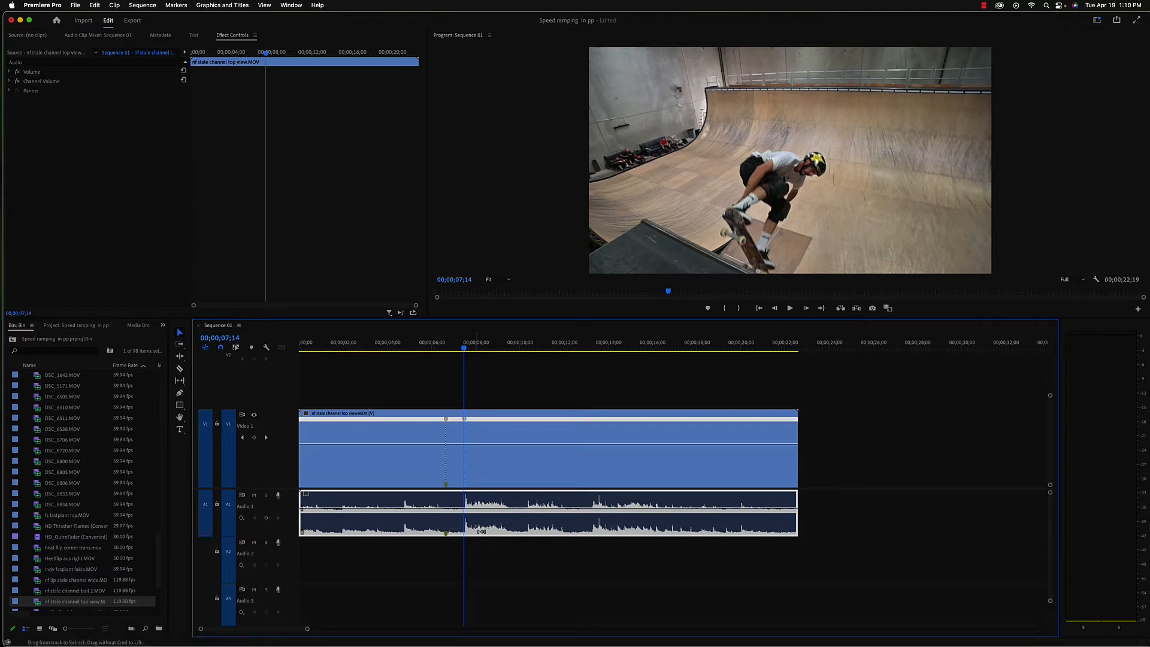
{"action": "key", "text": "super+k"}
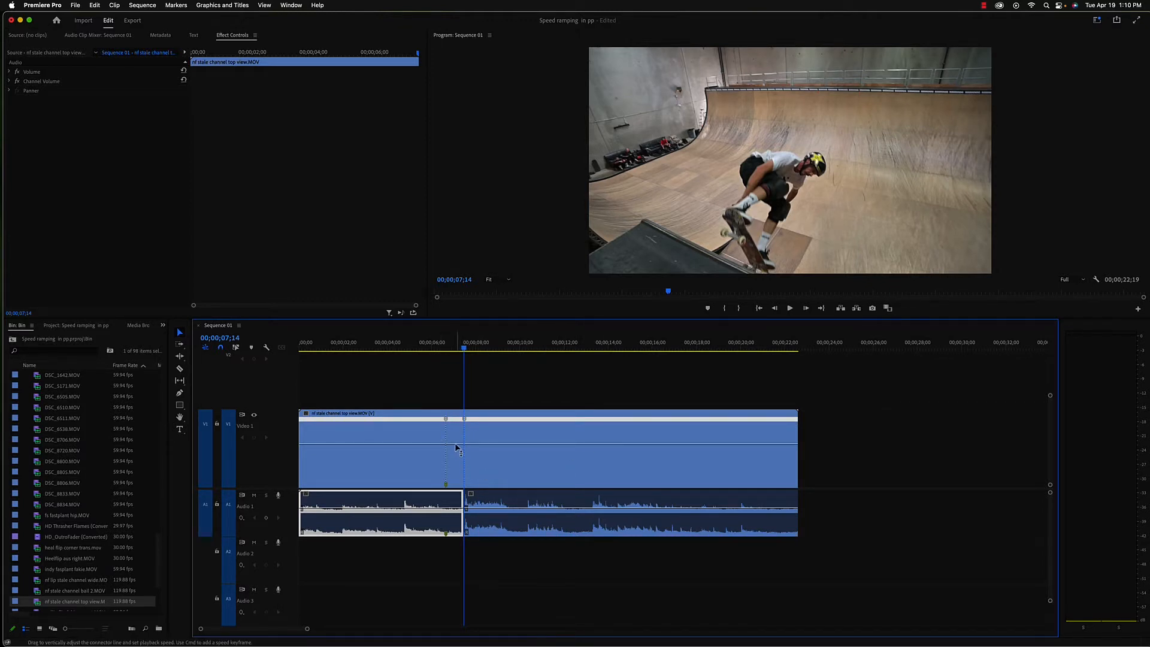
{"action": "left_click_drag", "start_coordinate": [457, 448], "coordinate": [459, 451]}
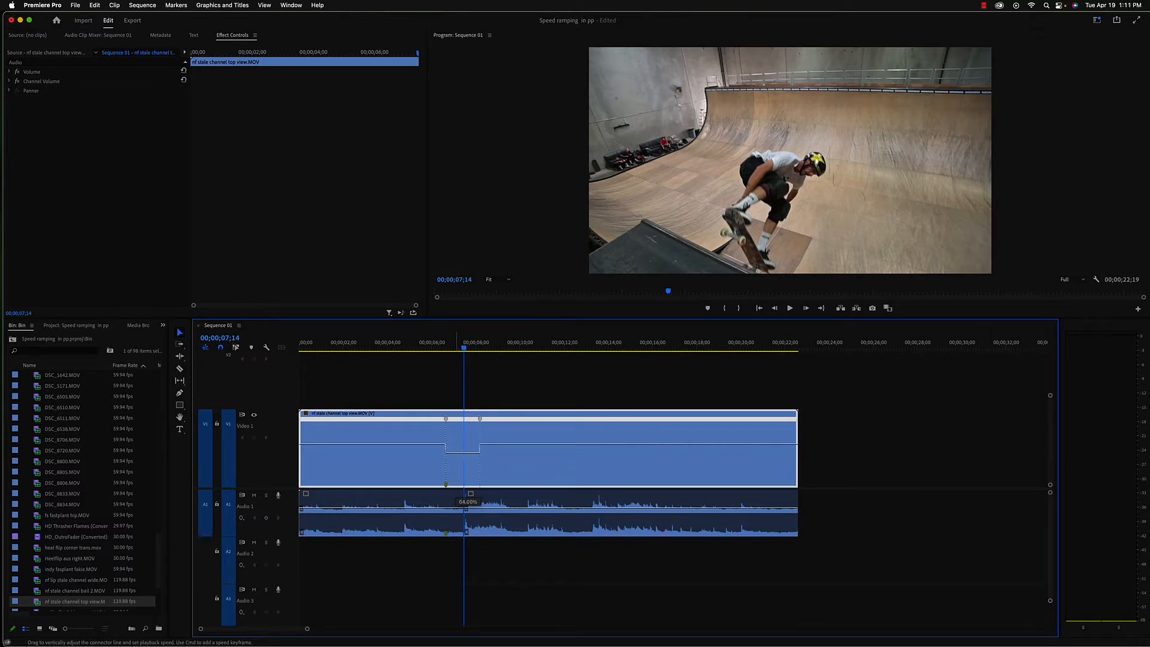
{"action": "left_click_drag", "start_coordinate": [465, 454], "coordinate": [465, 455]}
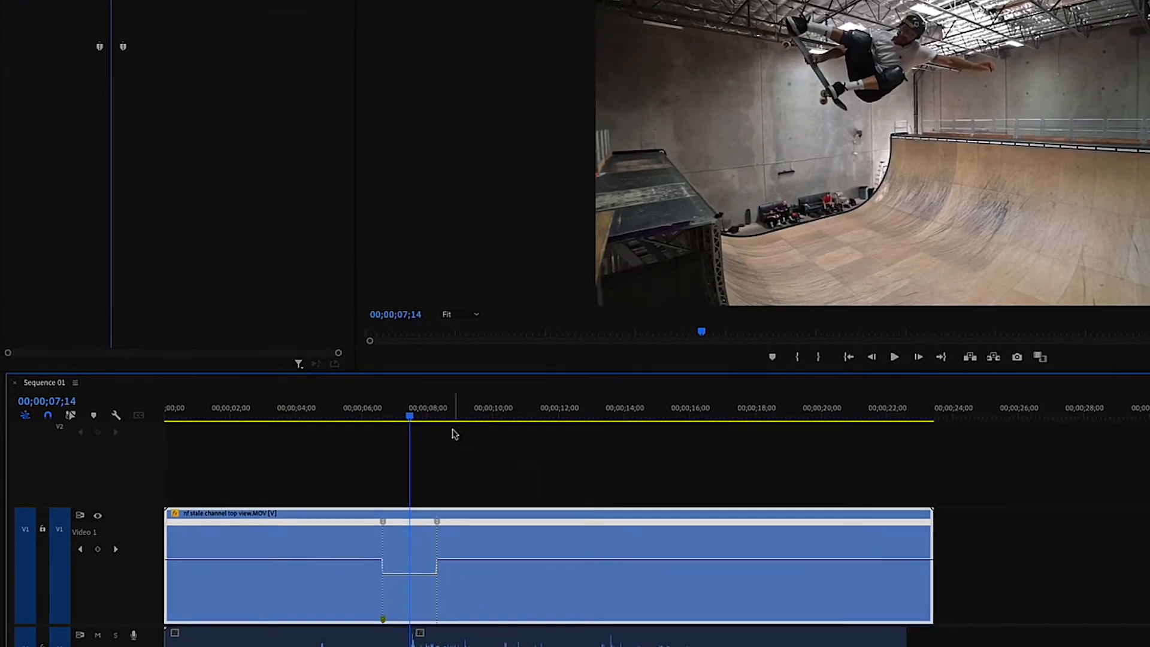
- Play the sequence from 00;00;05;07 through the slowed section to review the speed change
{"action": "left_click", "coordinate": [336, 417]}
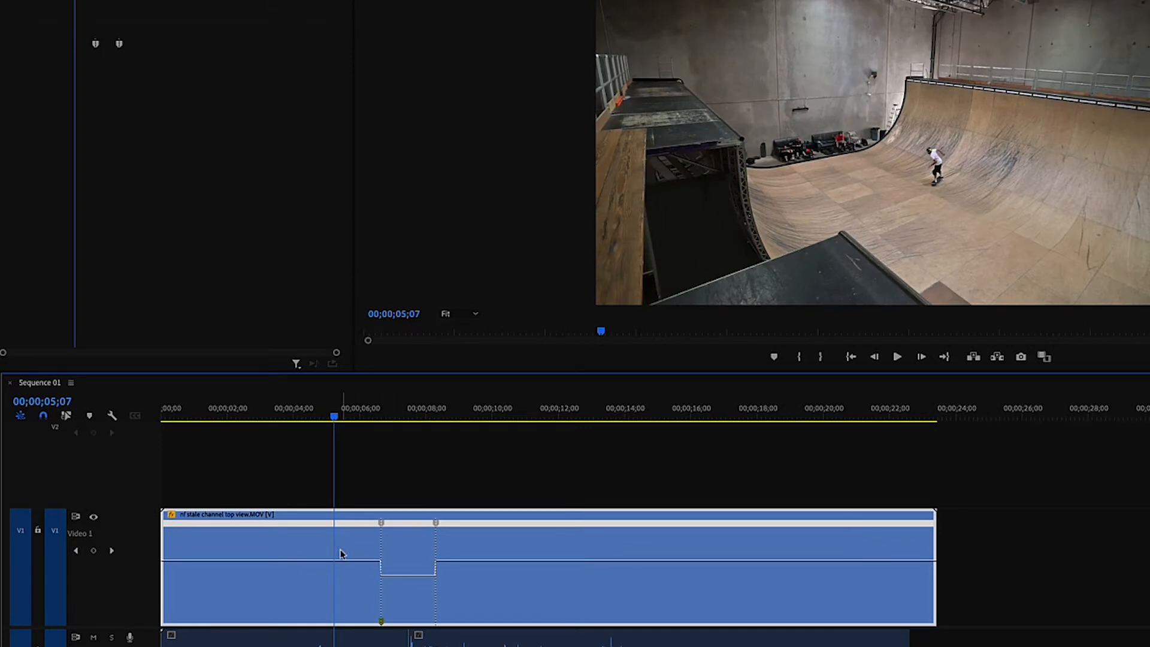
{"action": "key", "text": "space"}
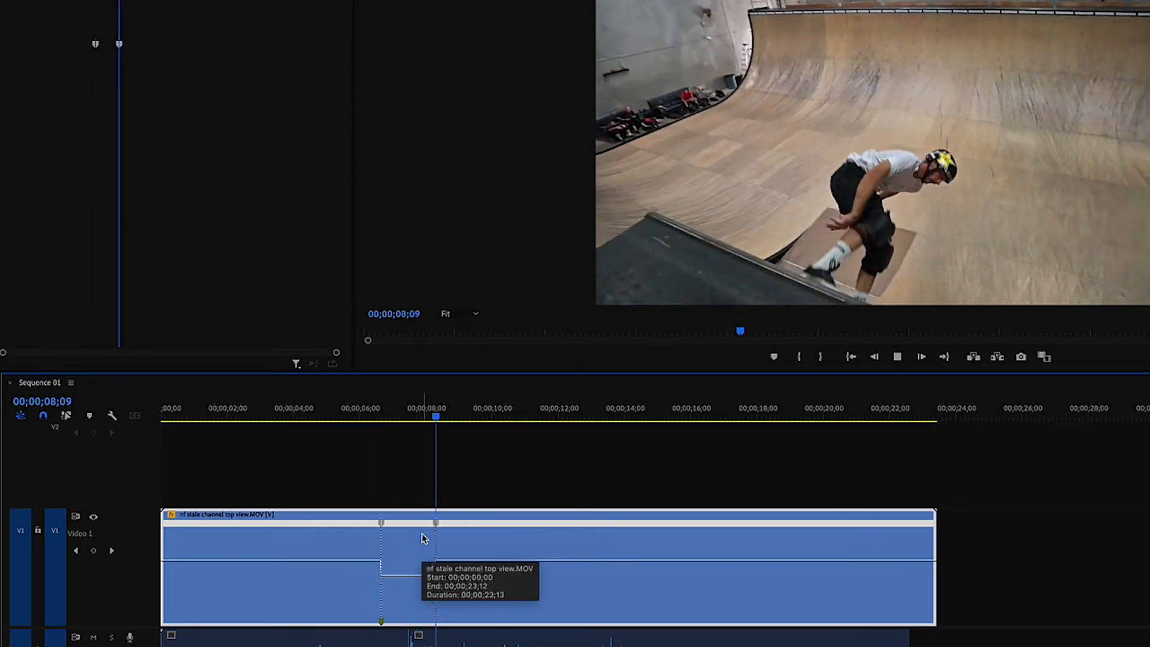
{"action": "key", "text": "space"}
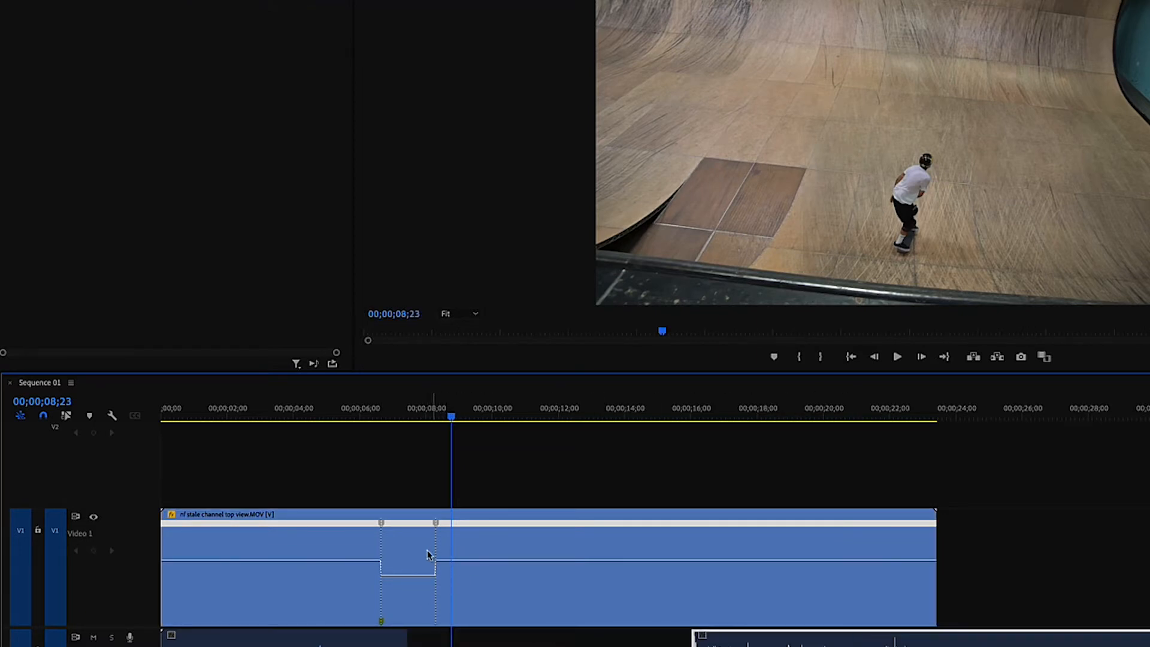
- Split the first speed keyframe apart to create a gradual ramp from normal speed into the slow section
{"action": "left_click", "coordinate": [384, 526]}
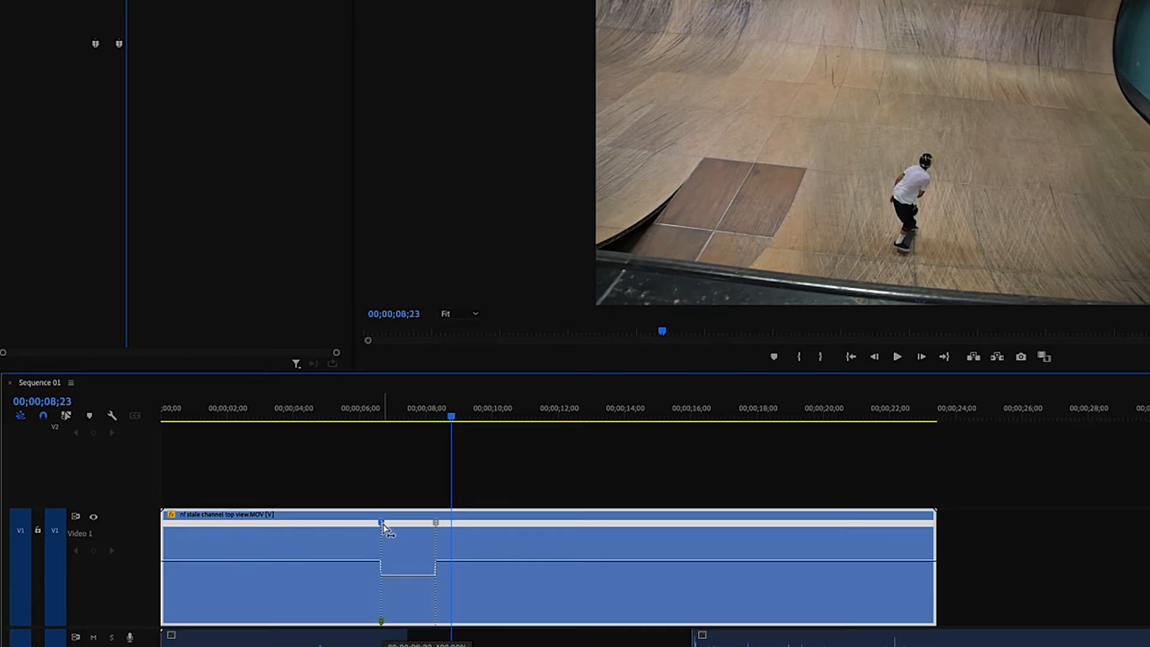
{"action": "left_click_drag", "start_coordinate": [385, 526], "coordinate": [361, 524]}
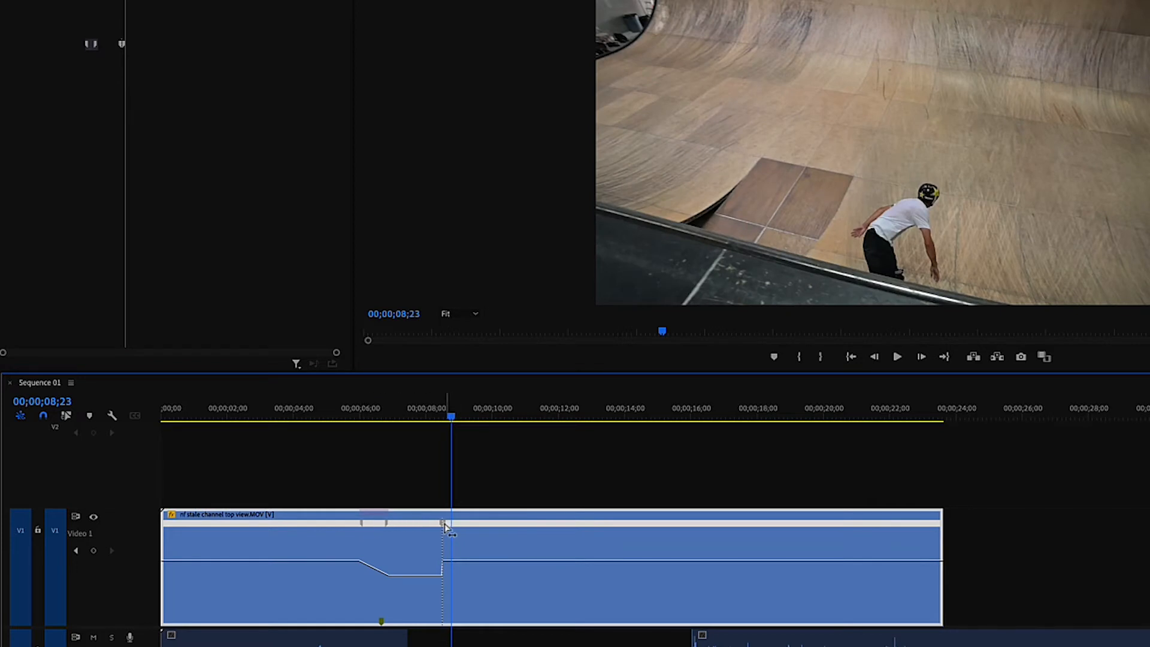
- Split the second speed keyframe apart to ramp gradually back to normal speed, and play the result from 00;00;05;05
{"action": "mouse_move", "coordinate": [444, 524]}
{"action": "left_mouse_down"}
{"action": "mouse_move", "coordinate": [432, 527]}
{"action": "mouse_move", "coordinate": [465, 527]}
{"action": "mouse_move", "coordinate": [437, 527]}
{"action": "left_mouse_up"}
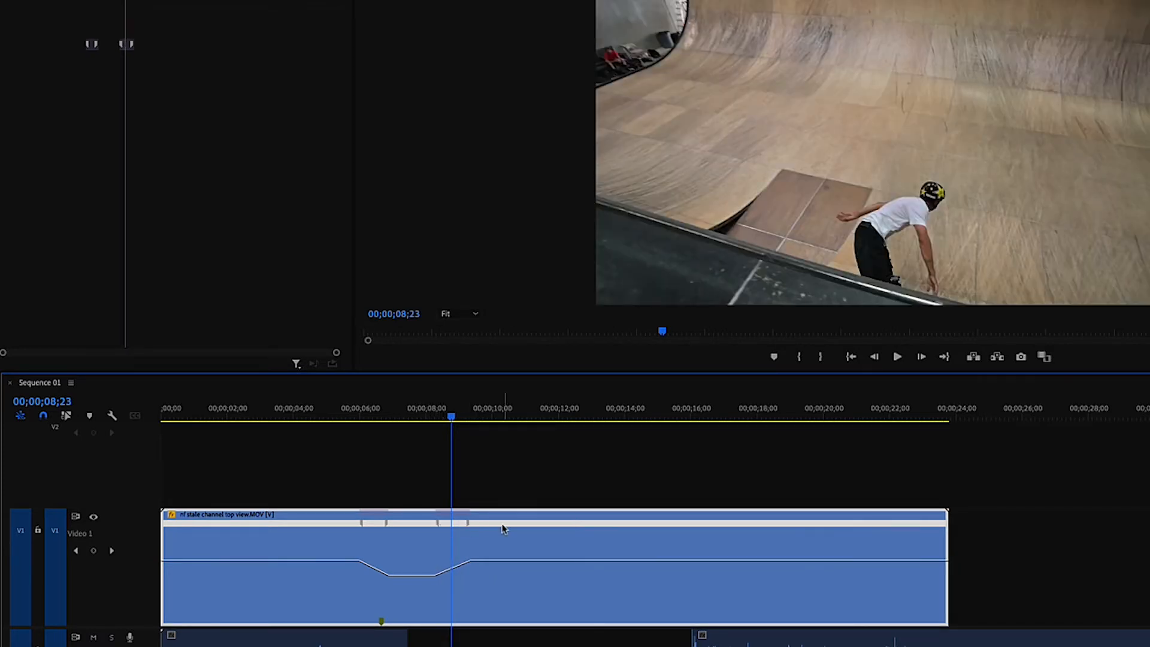
{"action": "left_click", "coordinate": [331, 417]}
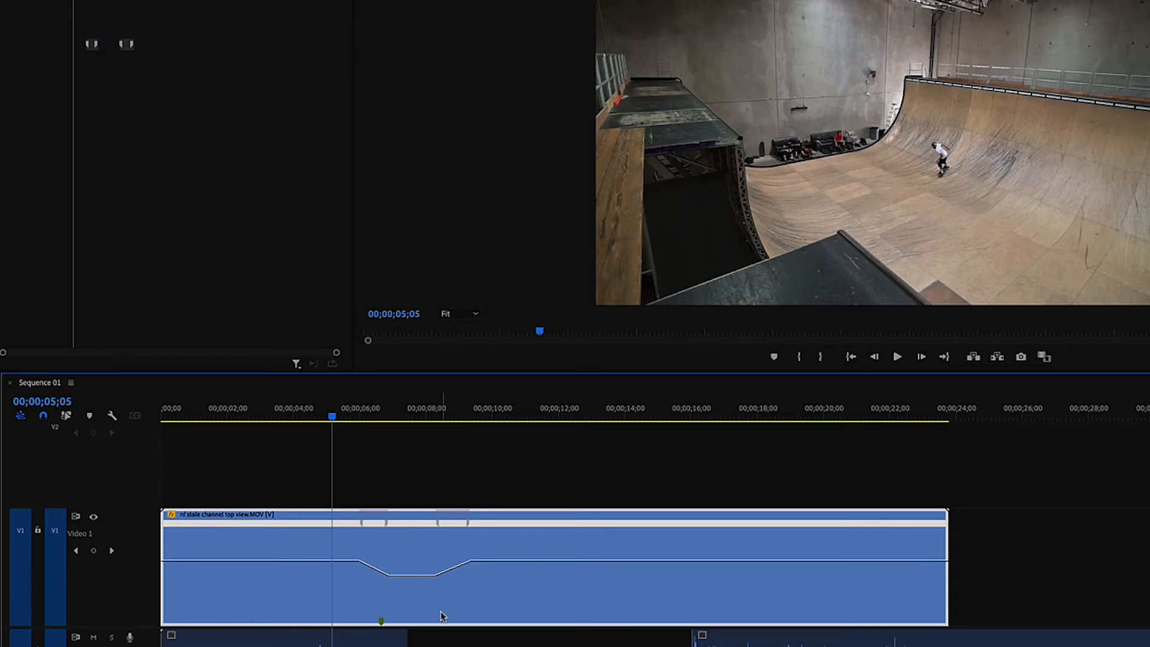
{"action": "key", "text": "space"}
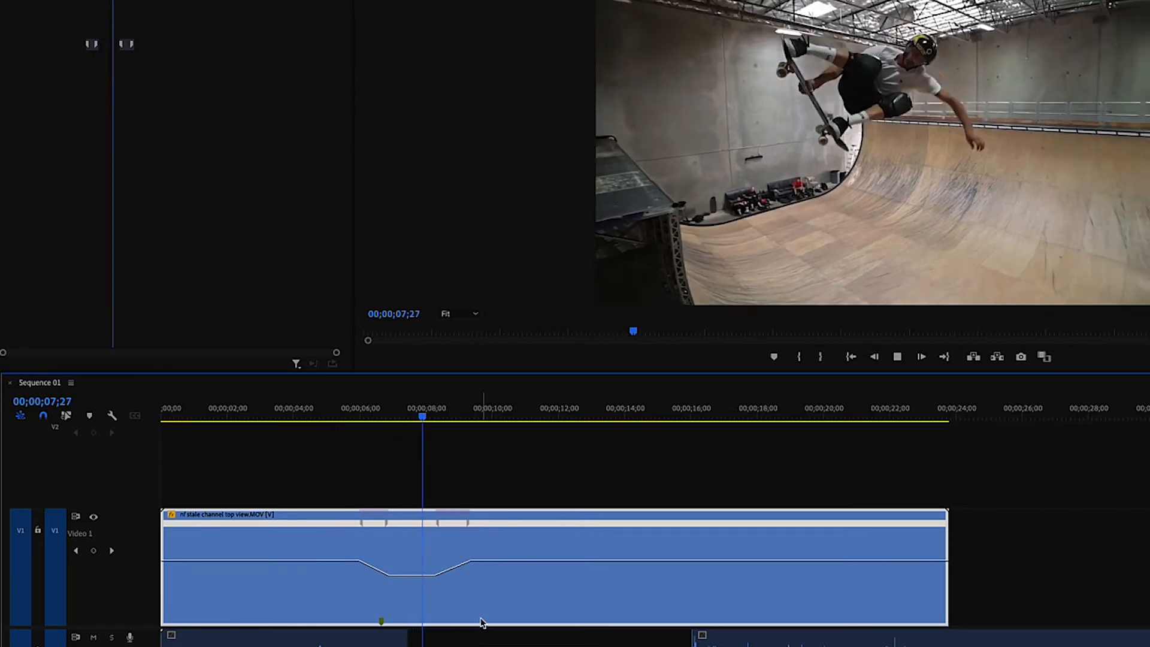
{"action": "key", "text": "space"}
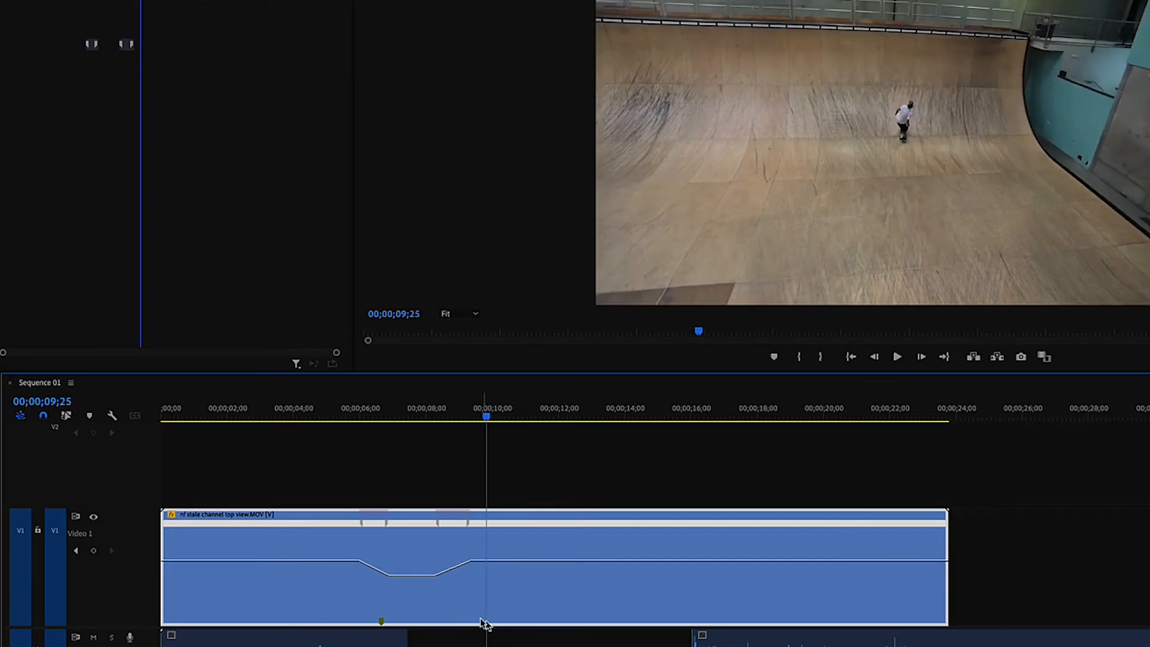
- Move the second audio clip earlier so it ends together with the video clip, and place the playhead at 00;00;05;15
{"action": "left_click_drag", "start_coordinate": [686, 643], "coordinate": [553, 642]}
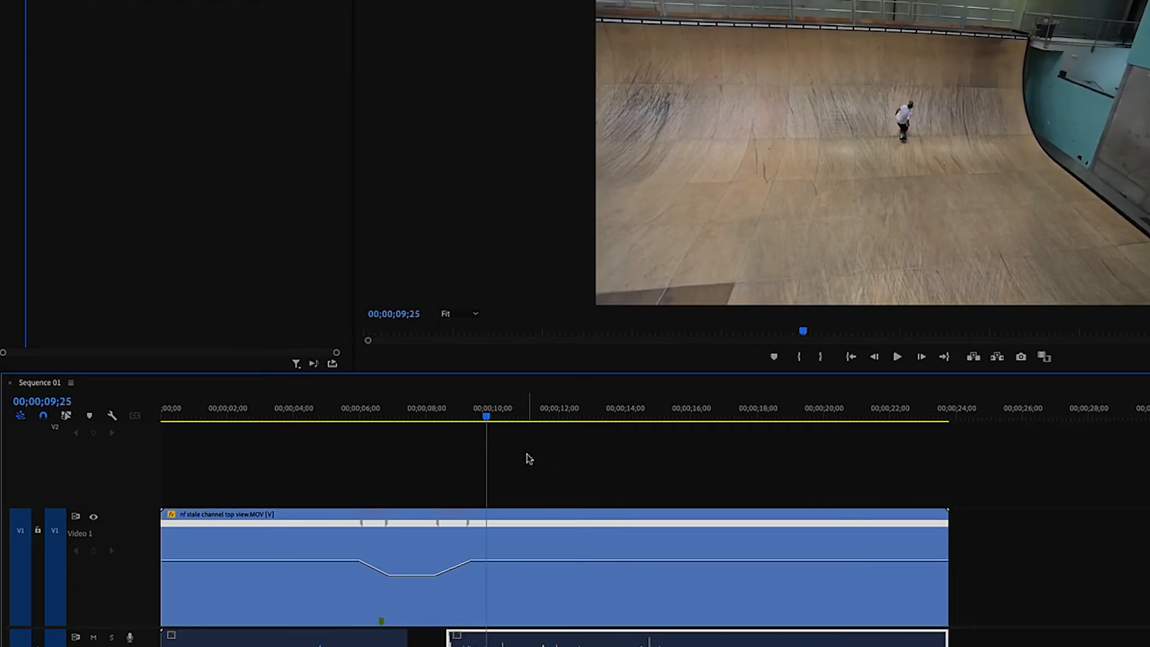
{"action": "left_click", "coordinate": [343, 415]}
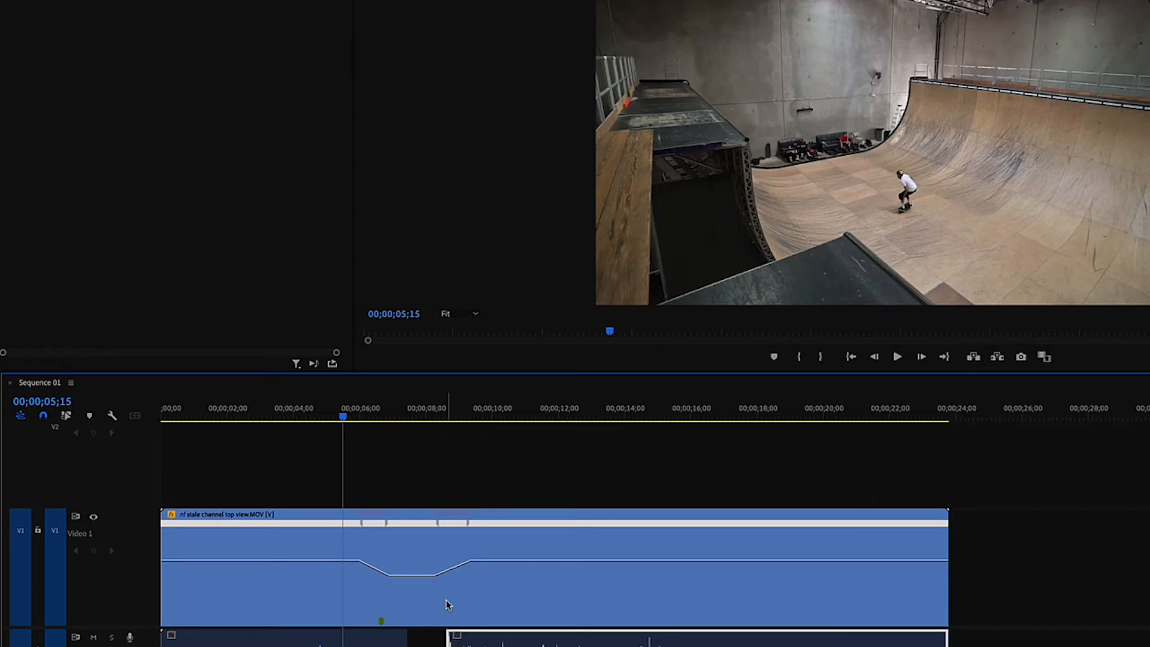
- Bend both speed ramps into smooth curves with their Bezier handles and save the project
{"action": "left_click", "coordinate": [364, 529]}
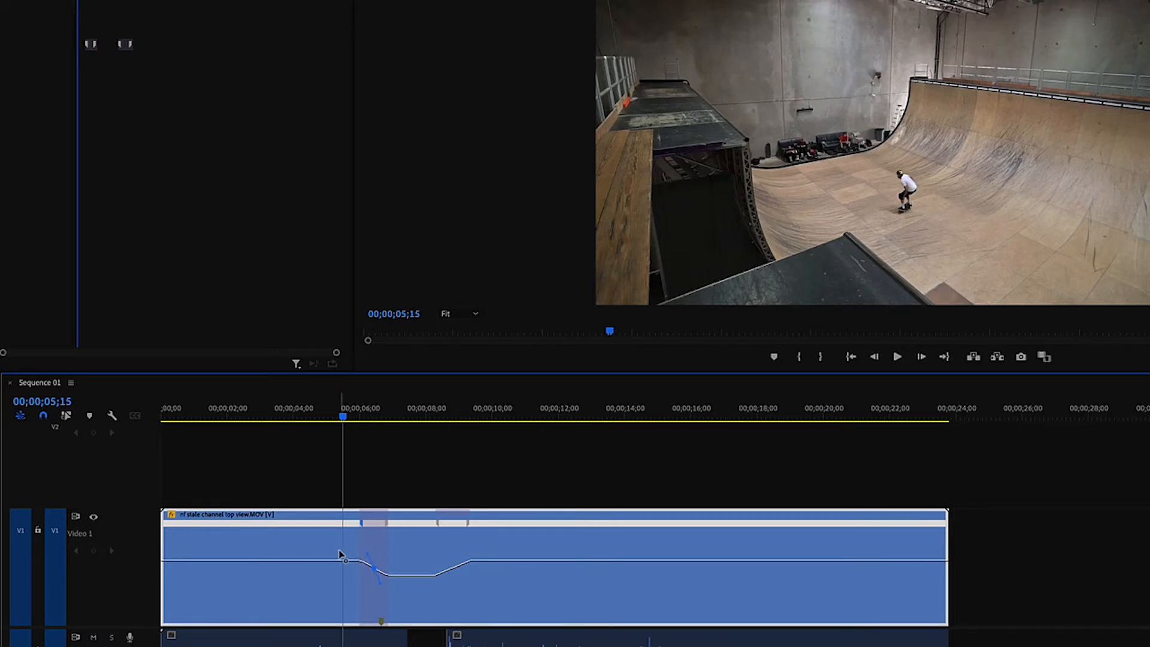
{"action": "left_click", "coordinate": [451, 560]}
{"action": "left_click_drag", "start_coordinate": [453, 552], "coordinate": [517, 564]}
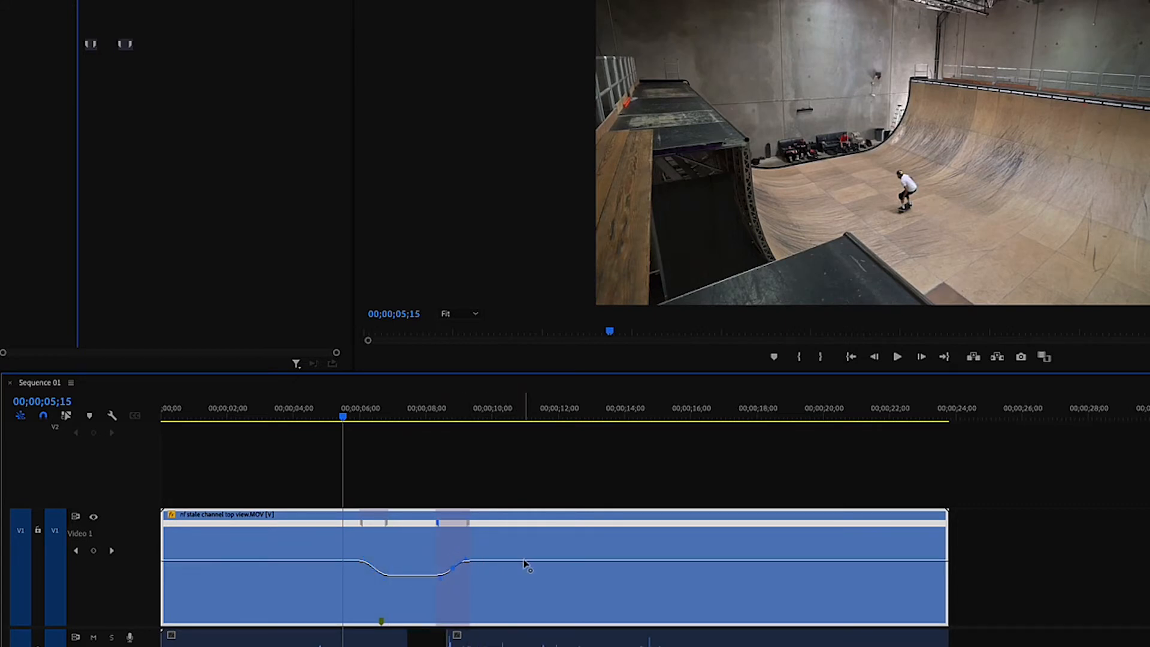
{"action": "left_click", "coordinate": [523, 490]}
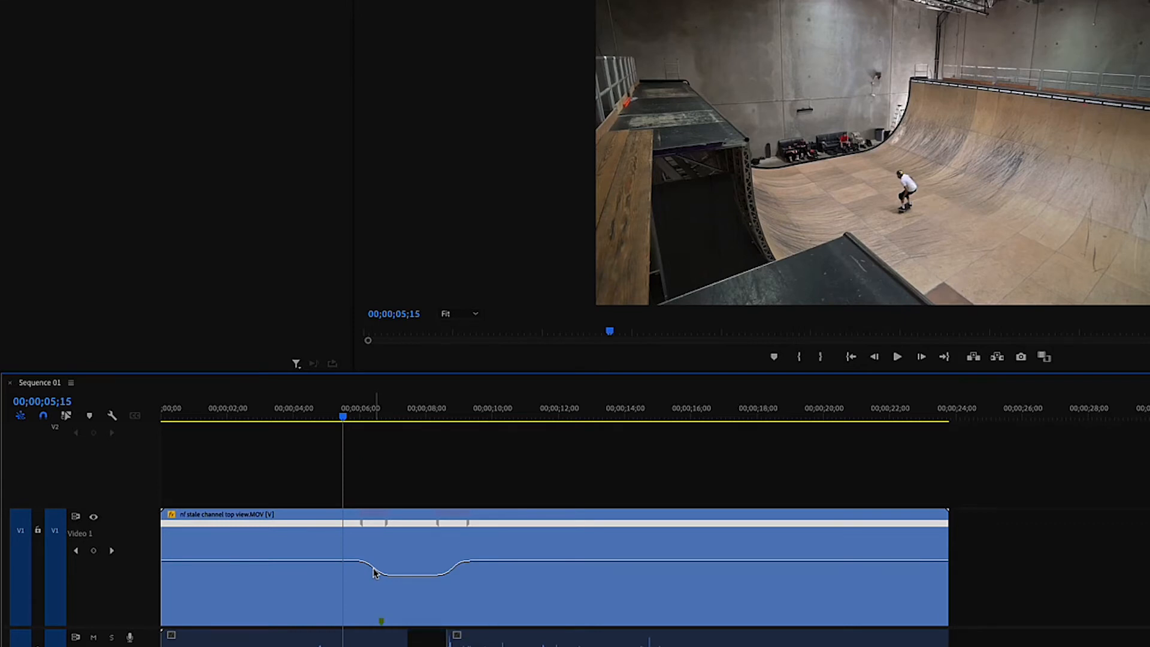
{"action": "key", "text": "ctrl+s"}
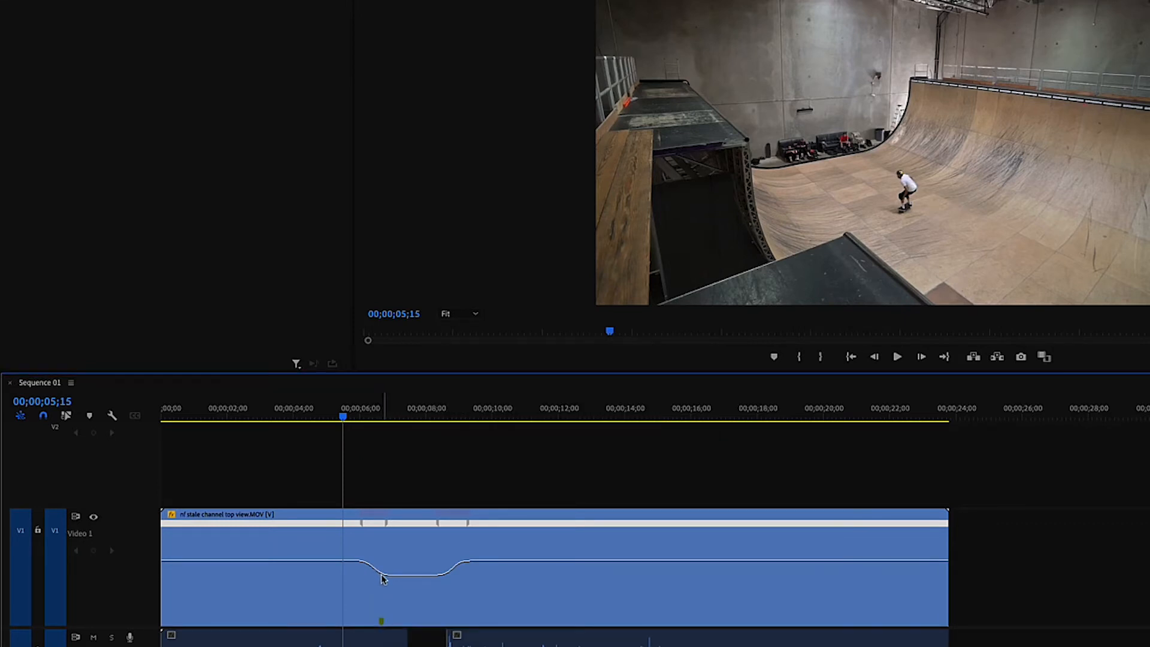
- Play the sequence from 00;00;05;15 to past the slow section to review the smoothed ramps
{"action": "left_click", "coordinate": [405, 580]}
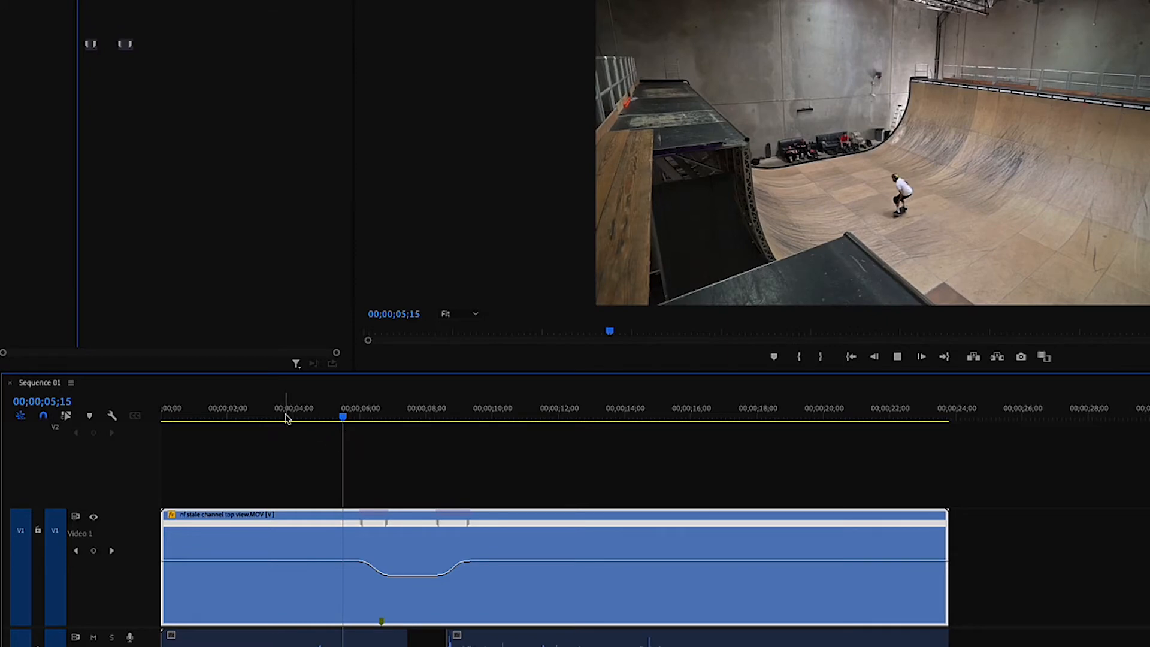
{"action": "key", "text": "space"}
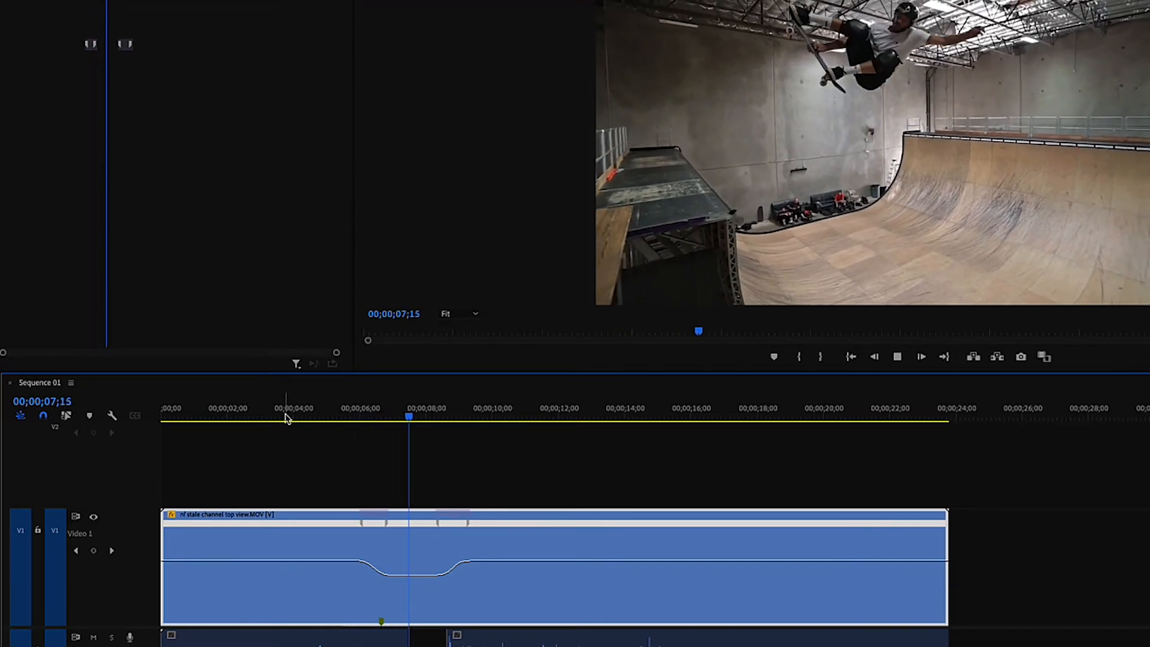
{"action": "key", "text": "space"}
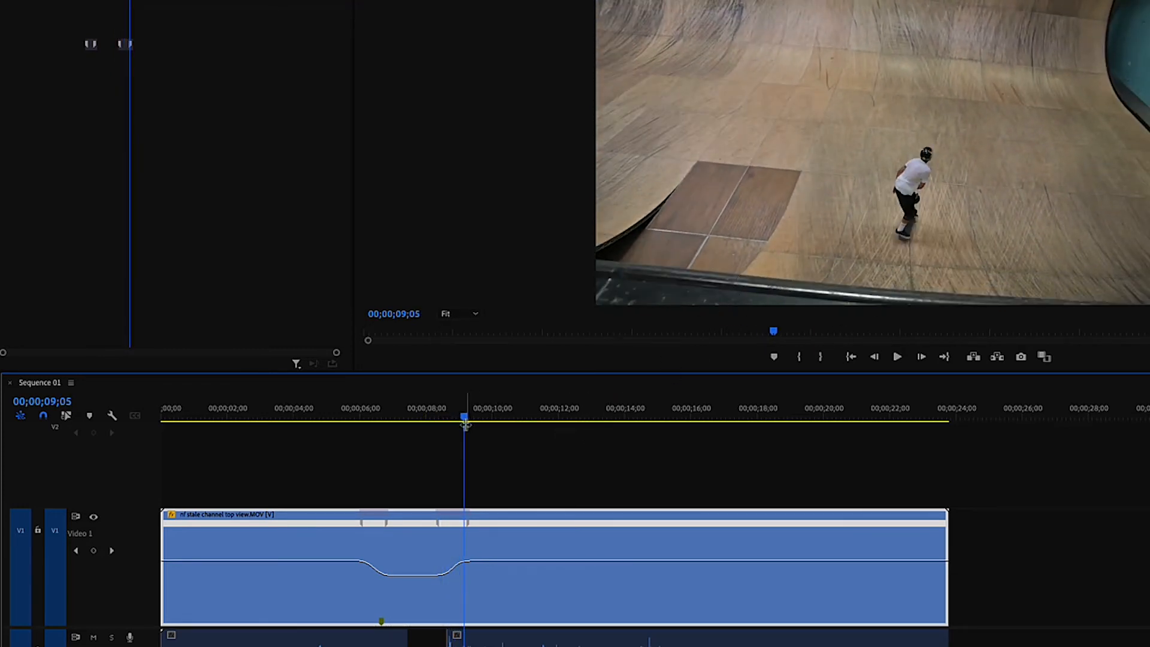
- Shift the second speed ramp earlier so the clip is back at normal speed at about 00;00;08;21
{"action": "mouse_move", "coordinate": [465, 420]}
{"action": "left_mouse_down"}
{"action": "mouse_move", "coordinate": [424, 419]}
{"action": "mouse_move", "coordinate": [469, 423]}
{"action": "mouse_move", "coordinate": [450, 424]}
{"action": "left_mouse_up"}
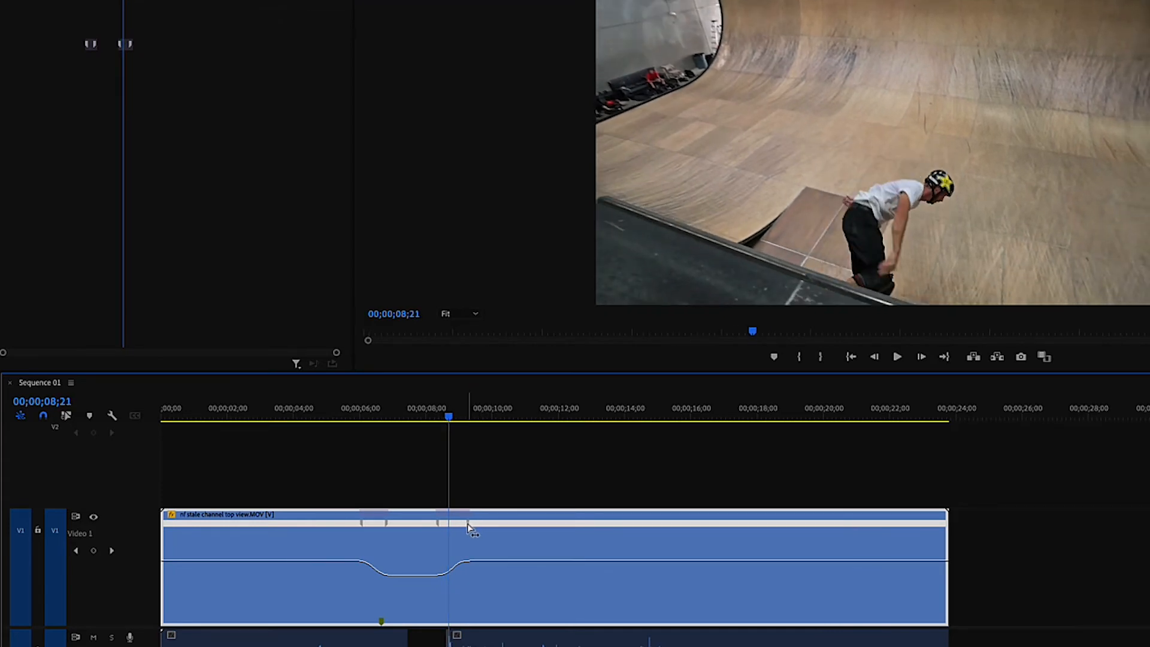
{"action": "left_click_drag", "start_coordinate": [469, 527], "coordinate": [427, 530]}
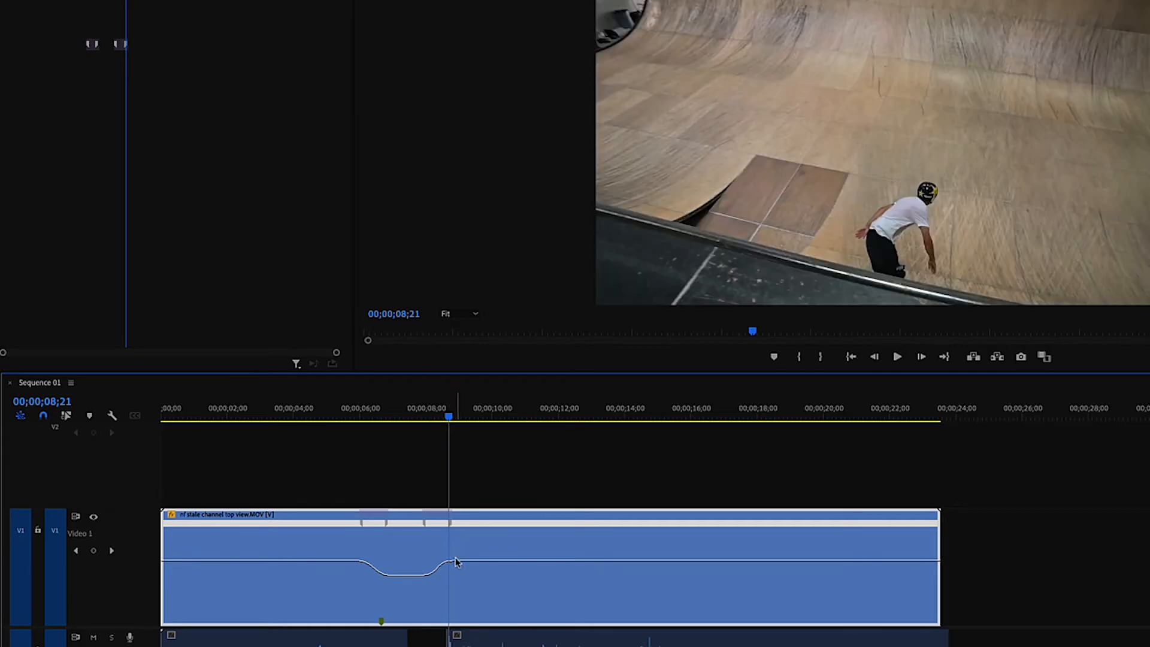
- Realign the second audio clip's end with the shortened video clip, and play the sequence from 00;00;04;01 through the ramp
{"action": "left_click", "coordinate": [304, 415]}
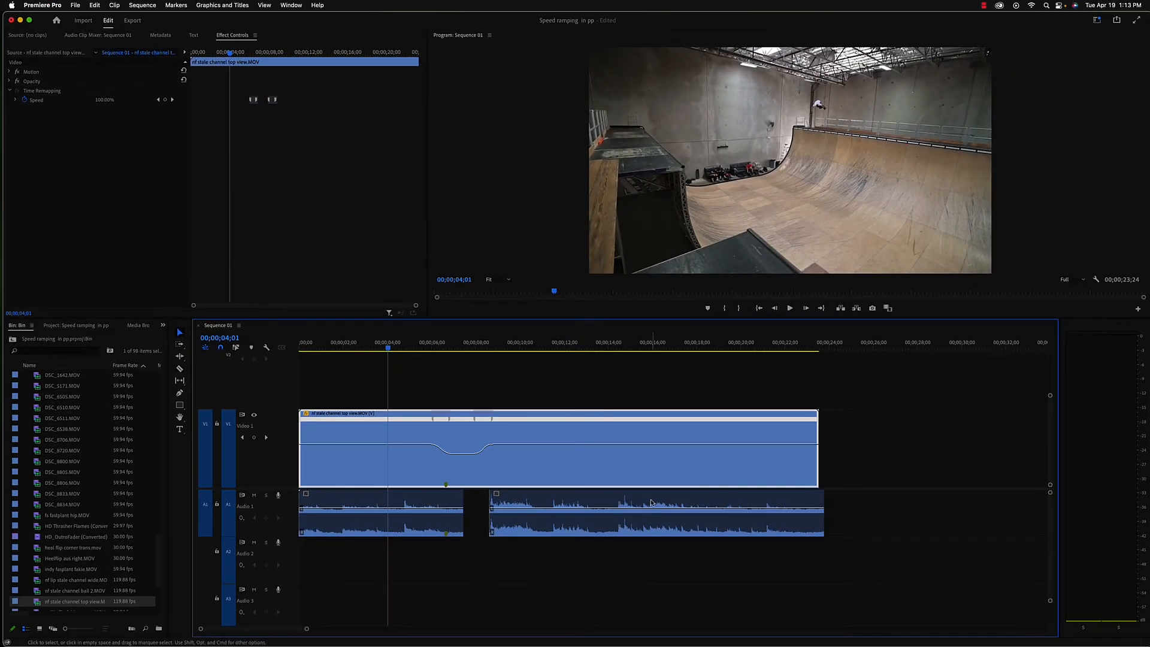
{"action": "left_click_drag", "start_coordinate": [653, 501], "coordinate": [648, 499]}
{"action": "key", "text": "space"}
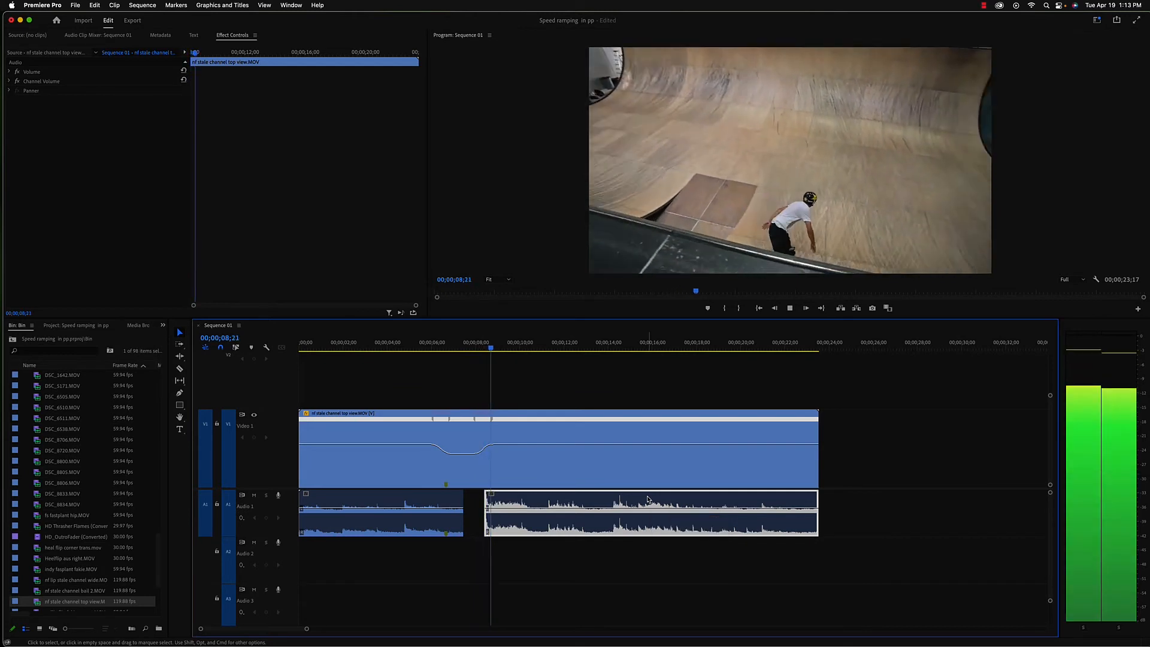
{"action": "key", "text": "space"}
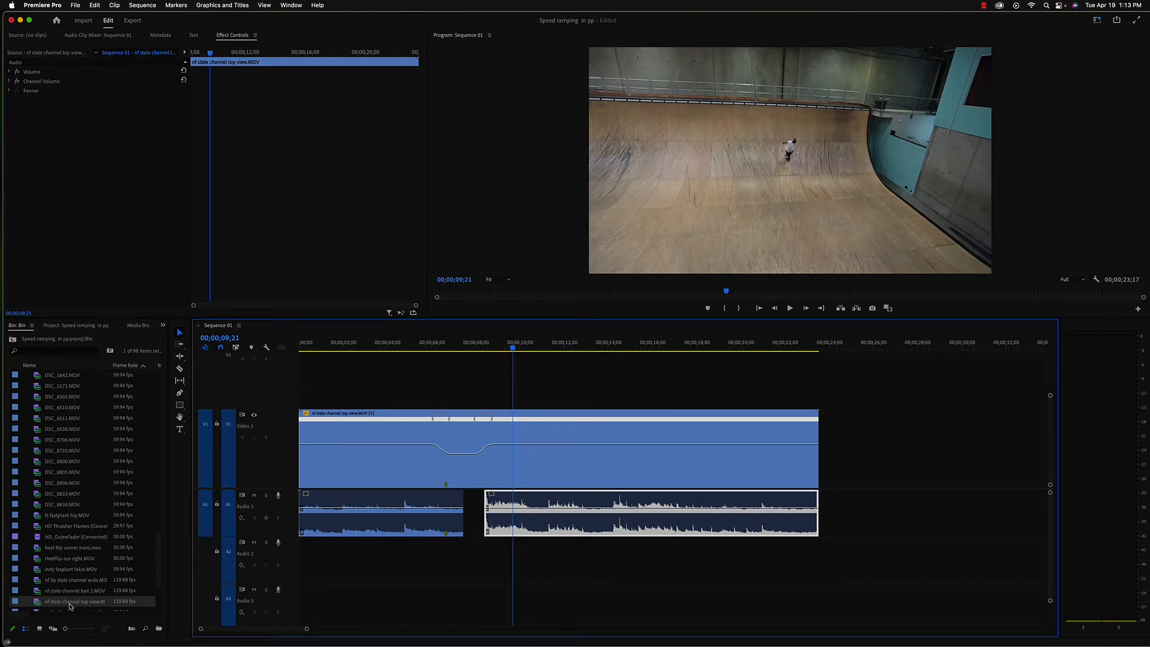
- Add another copy of nf stale channel top view.MOV after the first clip and expand its Time Remapping Speed graph
{"action": "left_click_drag", "start_coordinate": [69, 607], "coordinate": [850, 510]}
{"action": "left_click_drag", "start_coordinate": [290, 628], "coordinate": [330, 628]}
{"action": "double_click", "coordinate": [464, 459]}
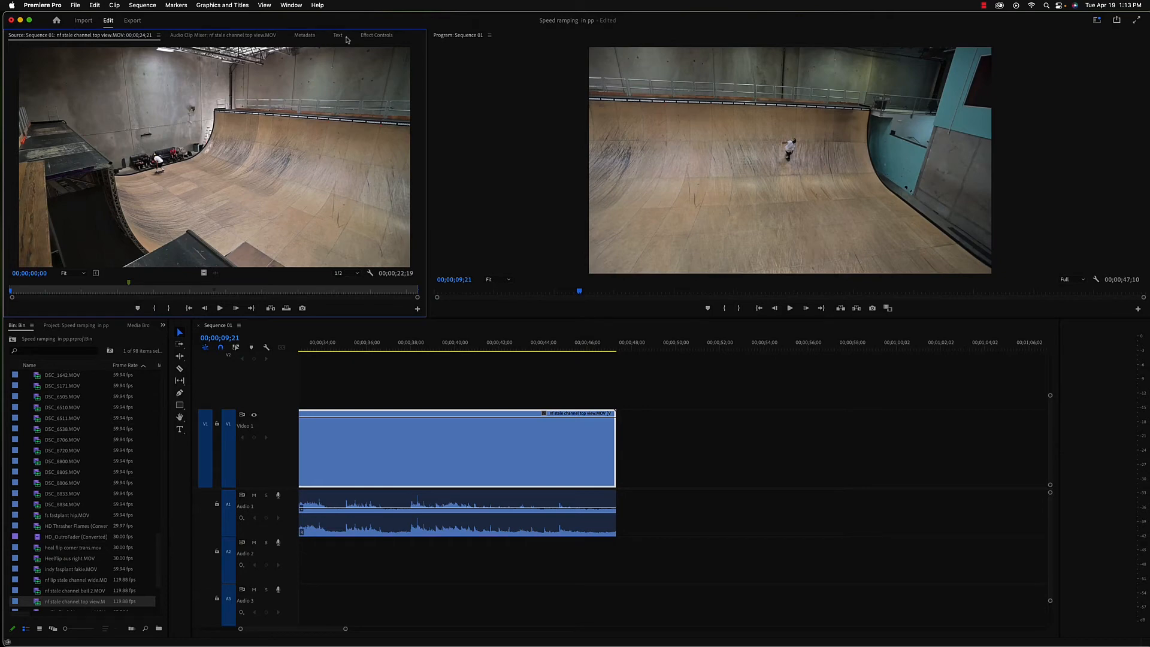
{"action": "left_click", "coordinate": [369, 35]}
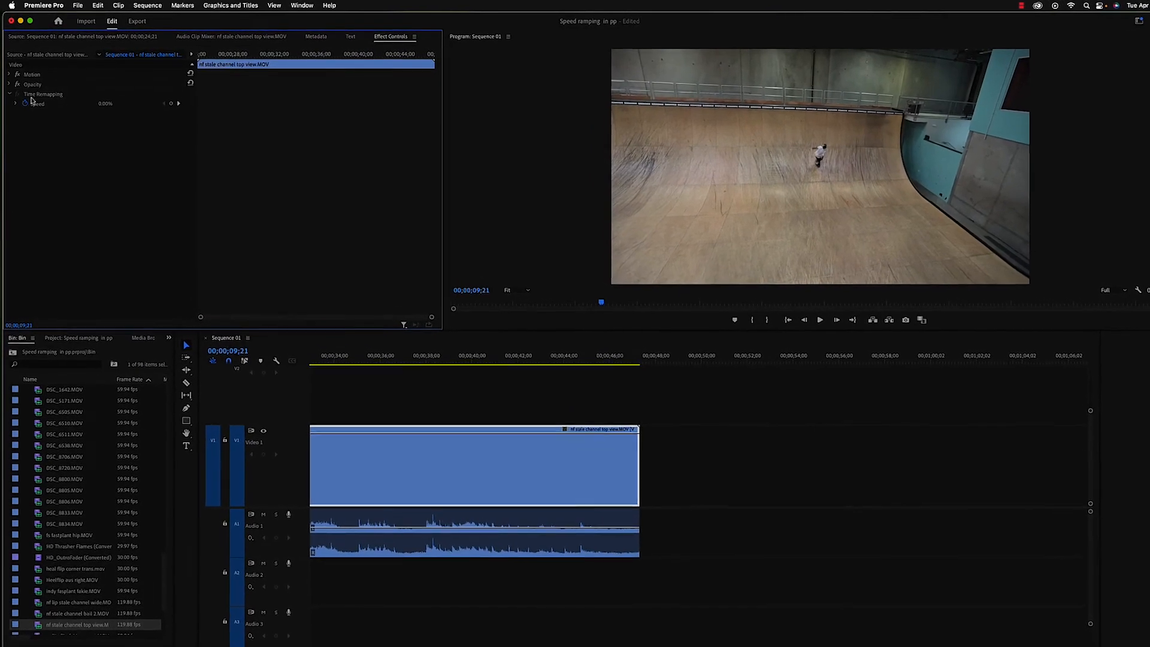
{"action": "left_click", "coordinate": [16, 103]}
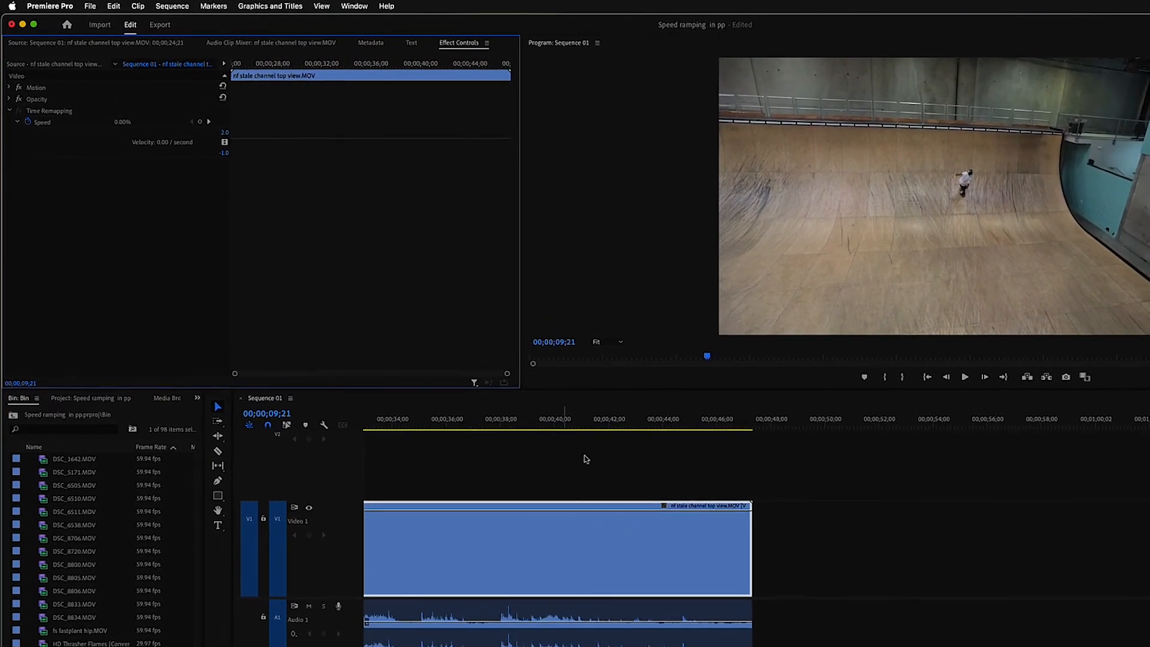
- Add Time Remapping speed keyframes to the new clip at 00;00;31;11 and 00;00;32;07
{"action": "scroll", "coordinate": [586, 459], "scroll_direction": "up", "scroll_amount": 5}
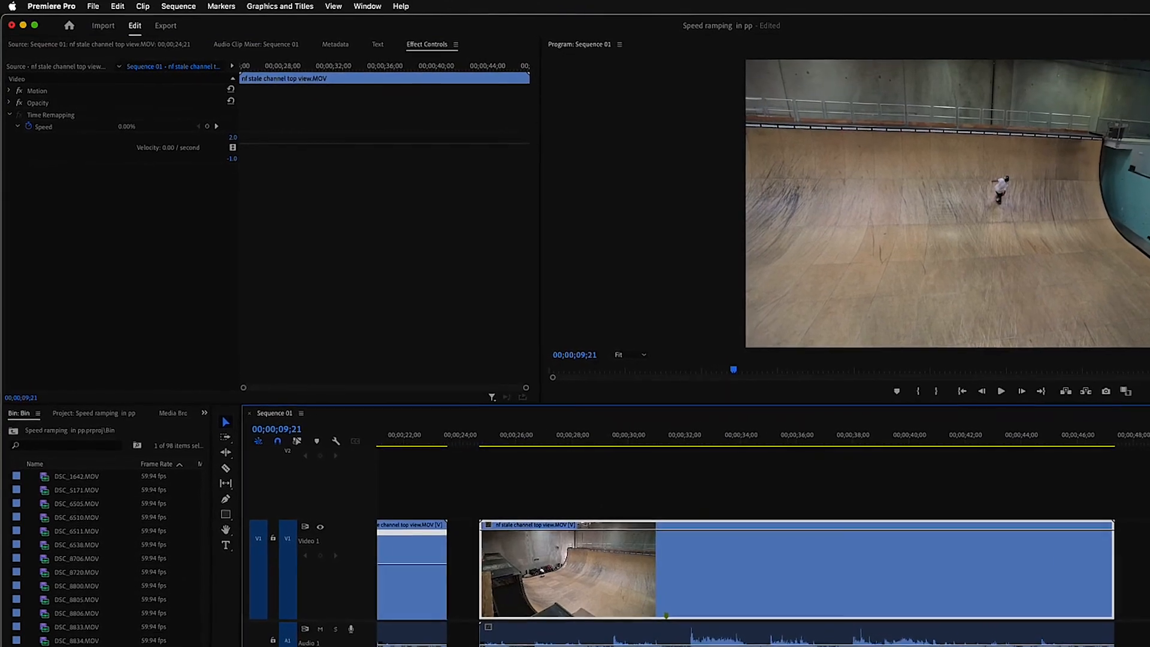
{"action": "left_click", "coordinate": [669, 437]}
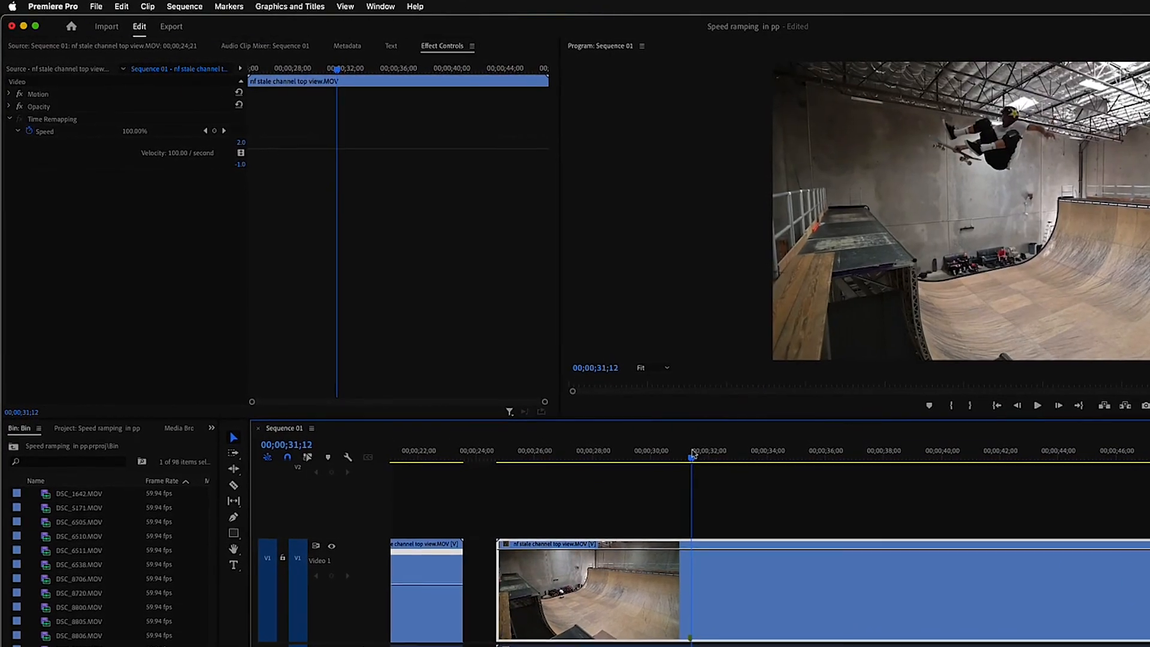
{"action": "key", "text": "Left"}
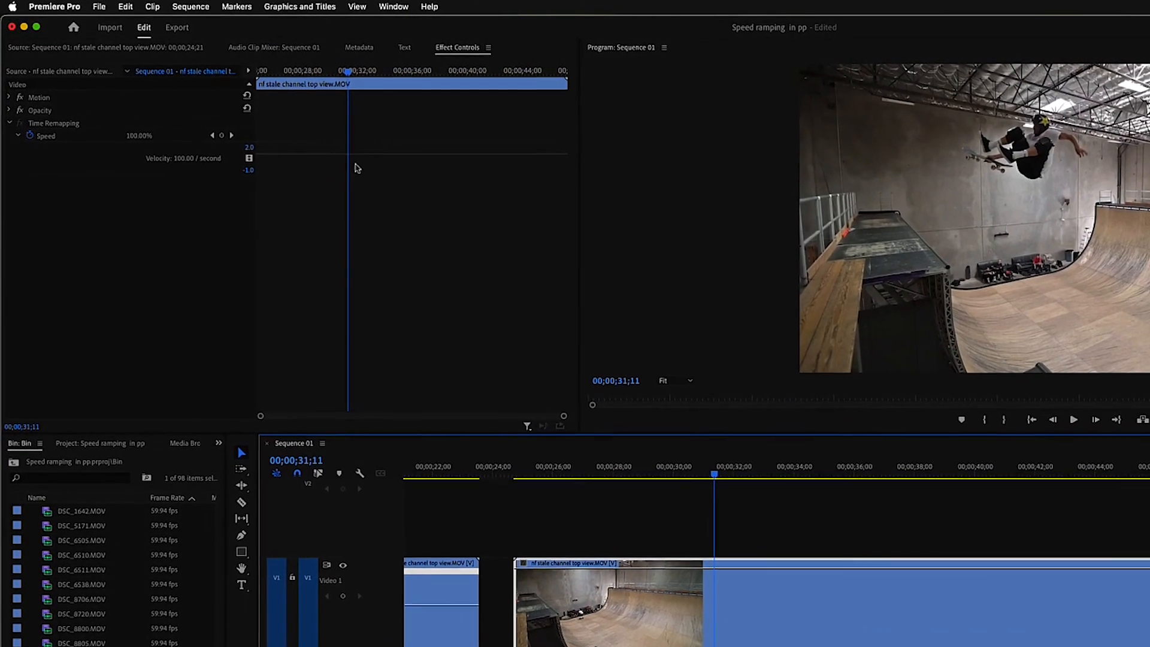
{"action": "left_click", "coordinate": [229, 142]}
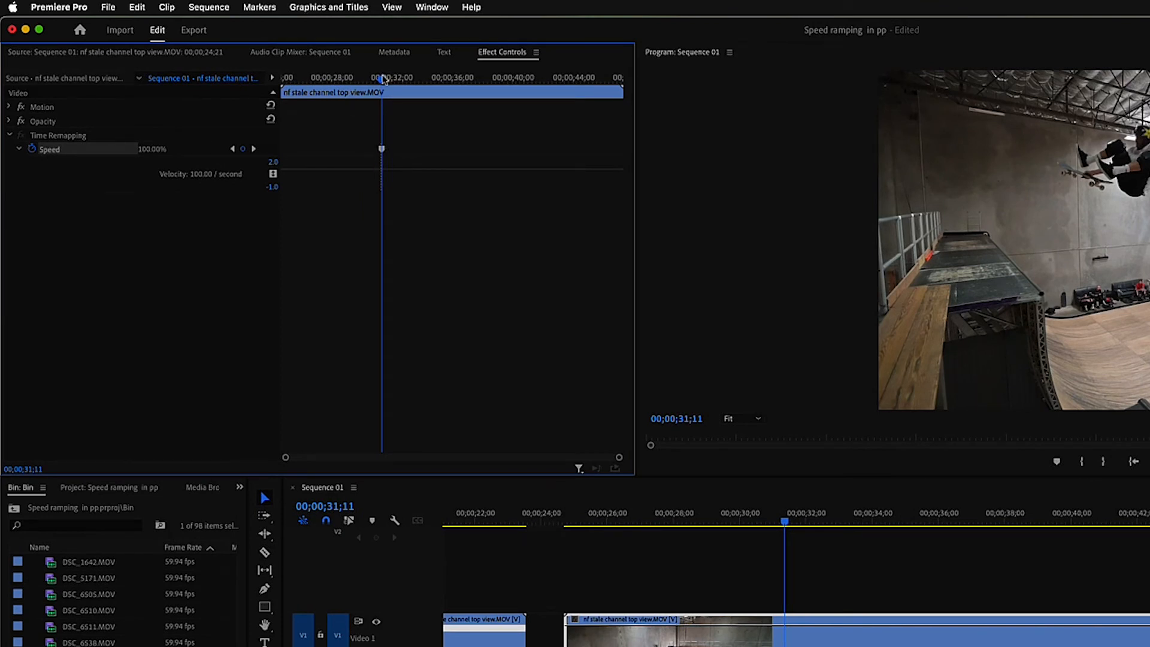
{"action": "left_click_drag", "start_coordinate": [383, 78], "coordinate": [397, 81]}
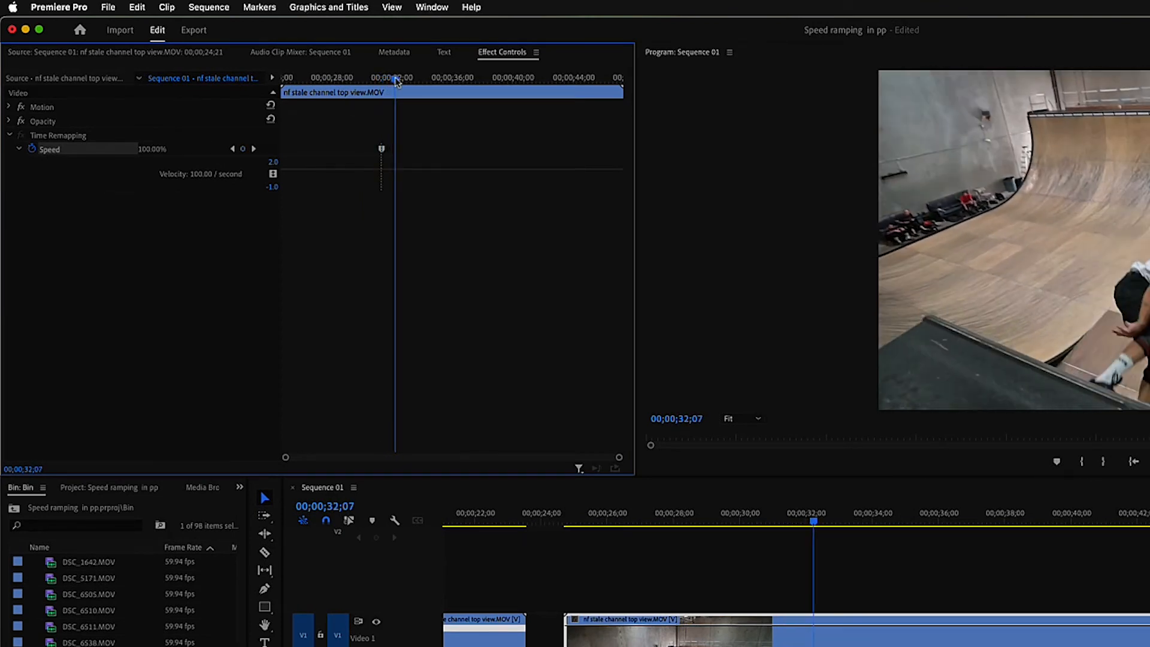
{"action": "left_click", "coordinate": [243, 149]}
- Lower the new clip's speed between the two keyframes to 50% and split both keyframes into gradual ramps
{"action": "left_click_drag", "start_coordinate": [386, 169], "coordinate": [389, 205]}
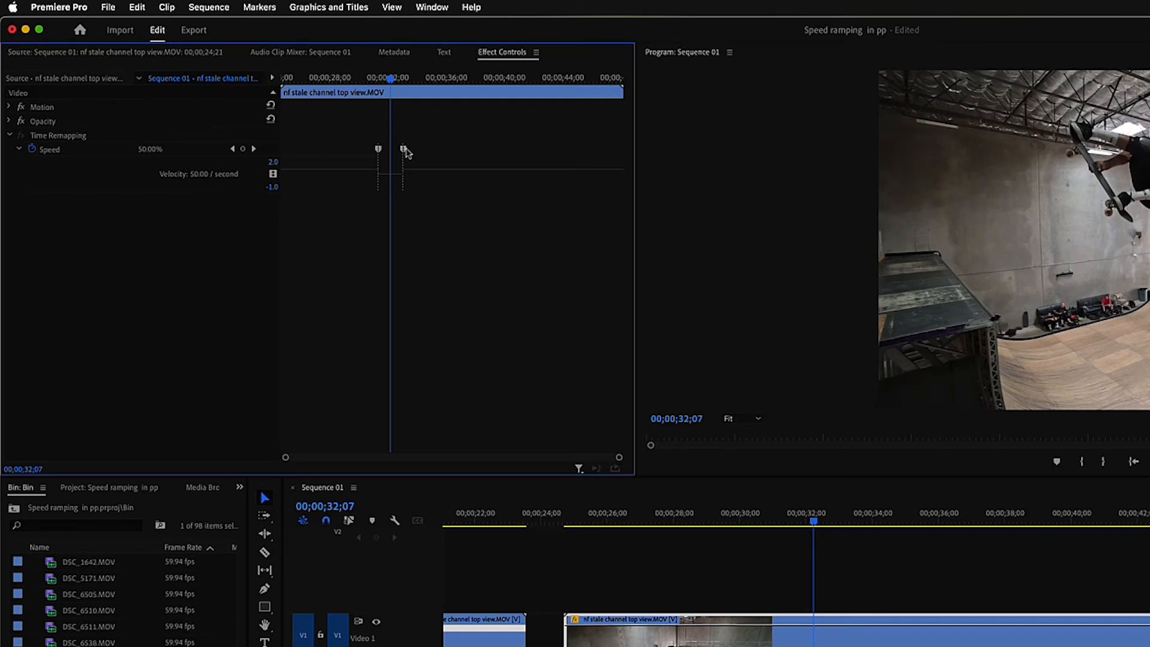
{"action": "left_click_drag", "start_coordinate": [405, 152], "coordinate": [367, 154]}
{"action": "left_click", "coordinate": [415, 178]}
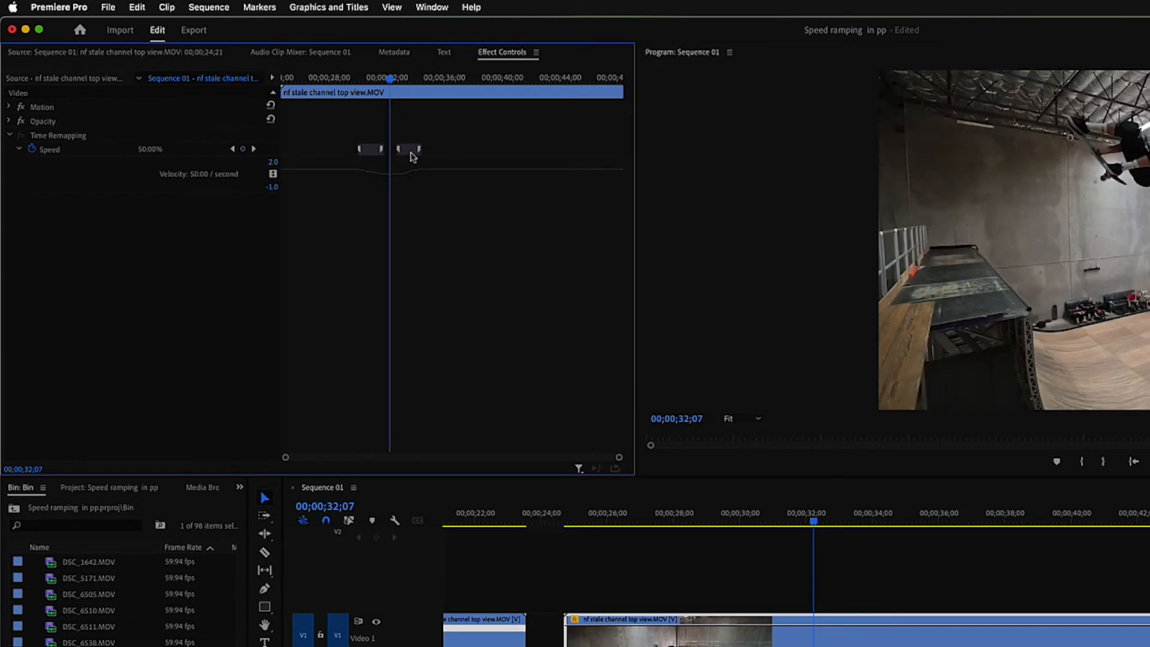
{"action": "left_click", "coordinate": [360, 150]}
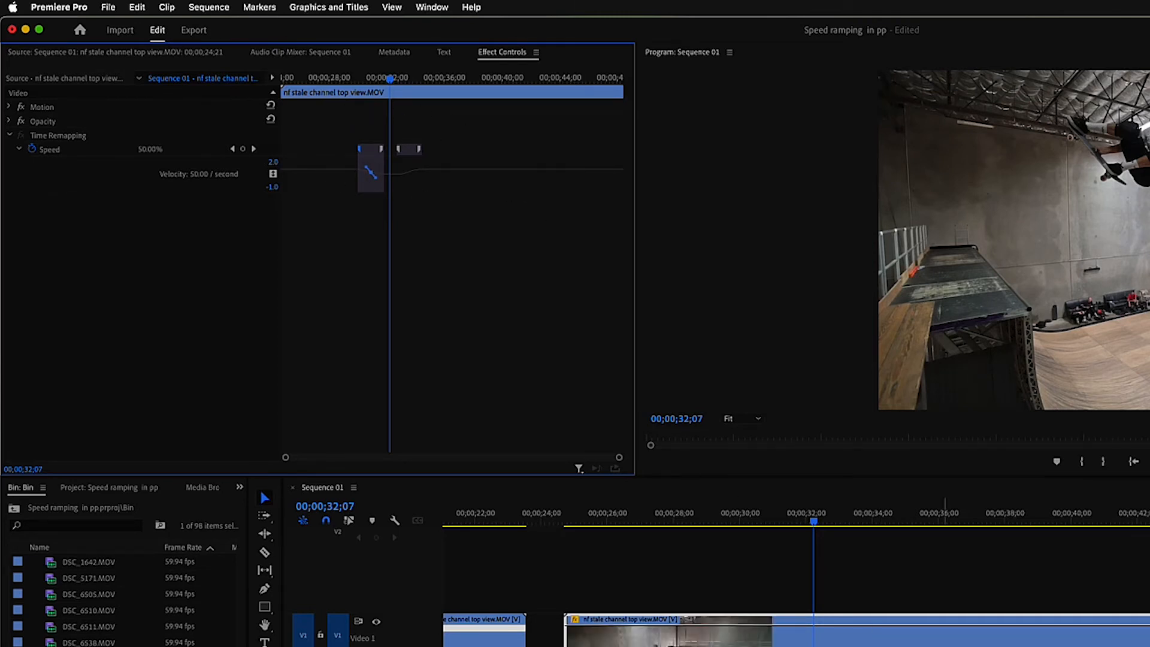
- Play the new clip from before its first ramp to about 00;00;34;06 to review the slow motion
{"action": "left_click_drag", "start_coordinate": [703, 515], "coordinate": [690, 513]}
{"action": "key", "text": "space"}
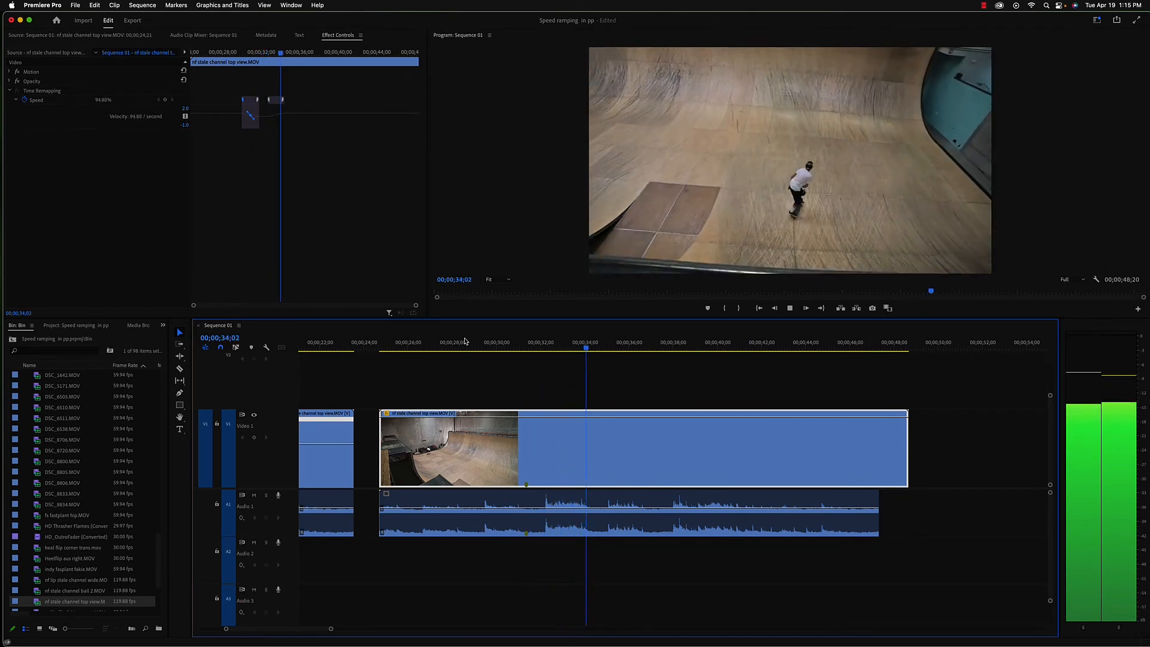
{"action": "key", "text": "space"}
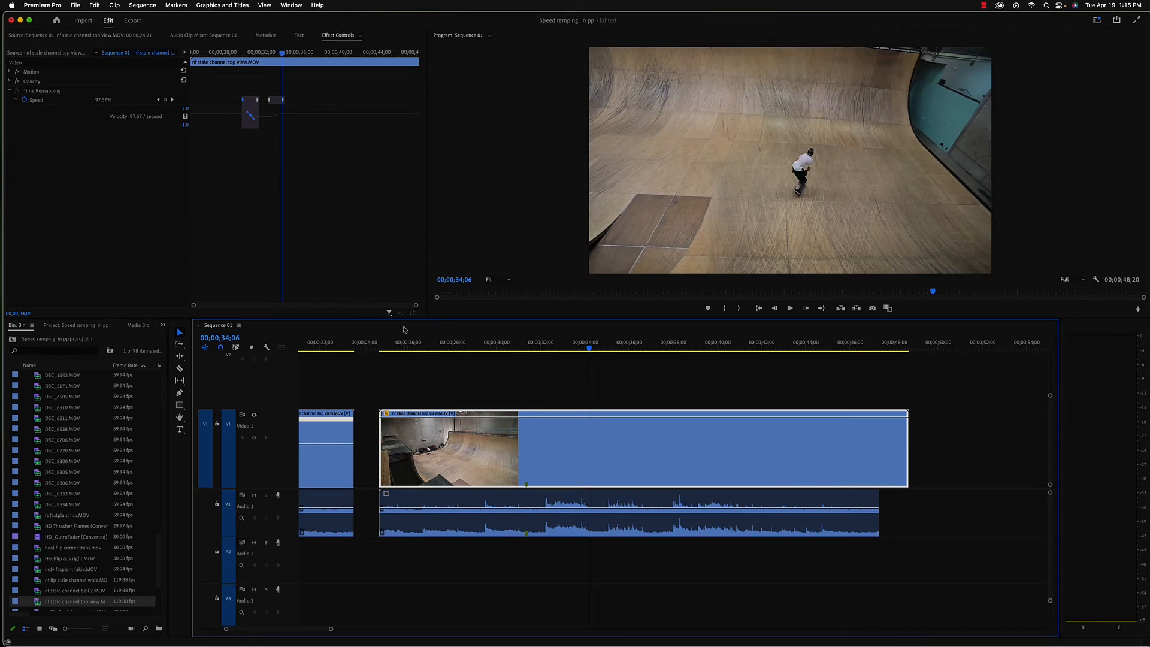
- Examine the new clip's speed keyframes closely around the slow section at 00;00;32;00
{"action": "left_click_drag", "start_coordinate": [416, 307], "coordinate": [519, 314]}
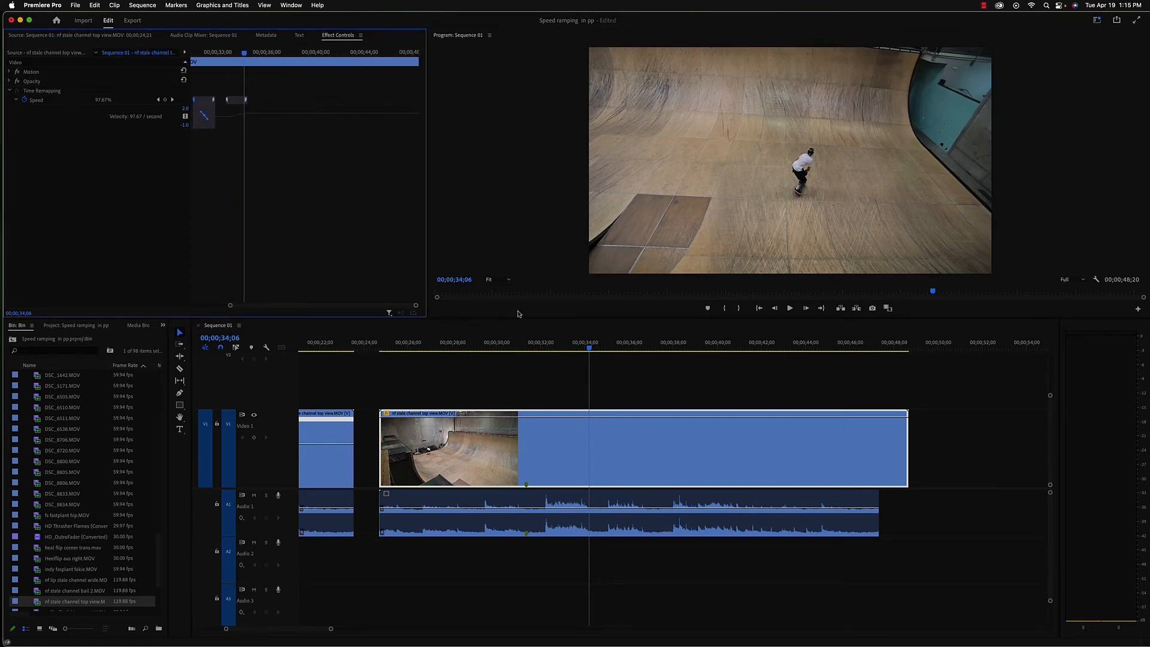
{"action": "left_click_drag", "start_coordinate": [230, 55], "coordinate": [219, 57]}
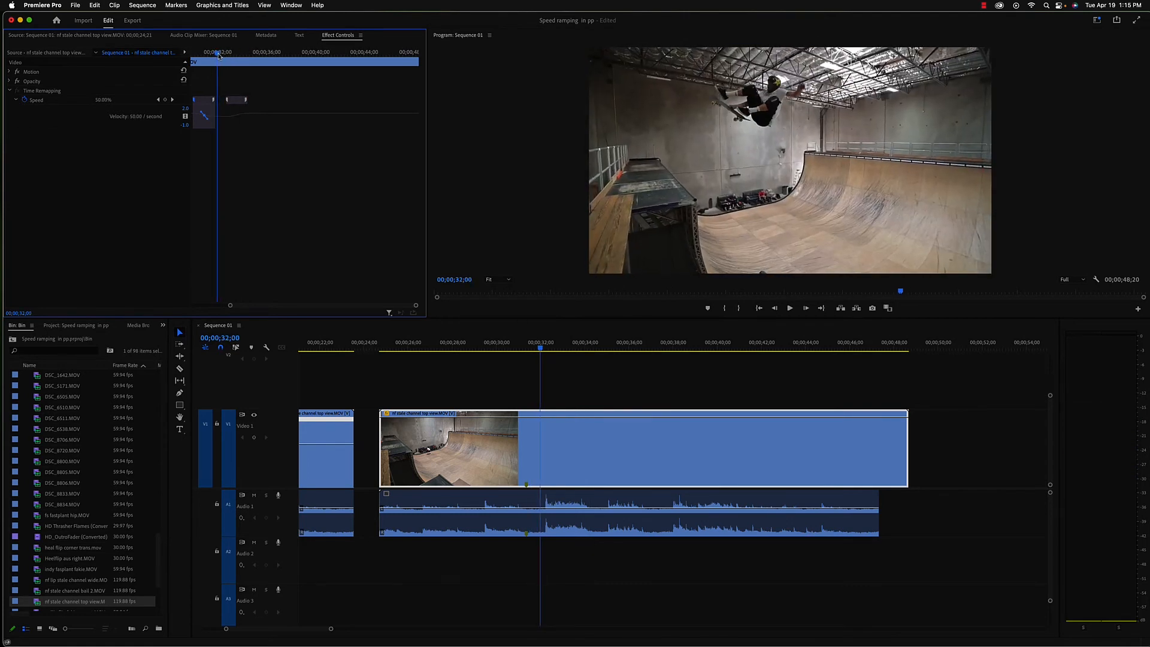
{"action": "left_click_drag", "start_coordinate": [294, 304], "coordinate": [247, 305]}
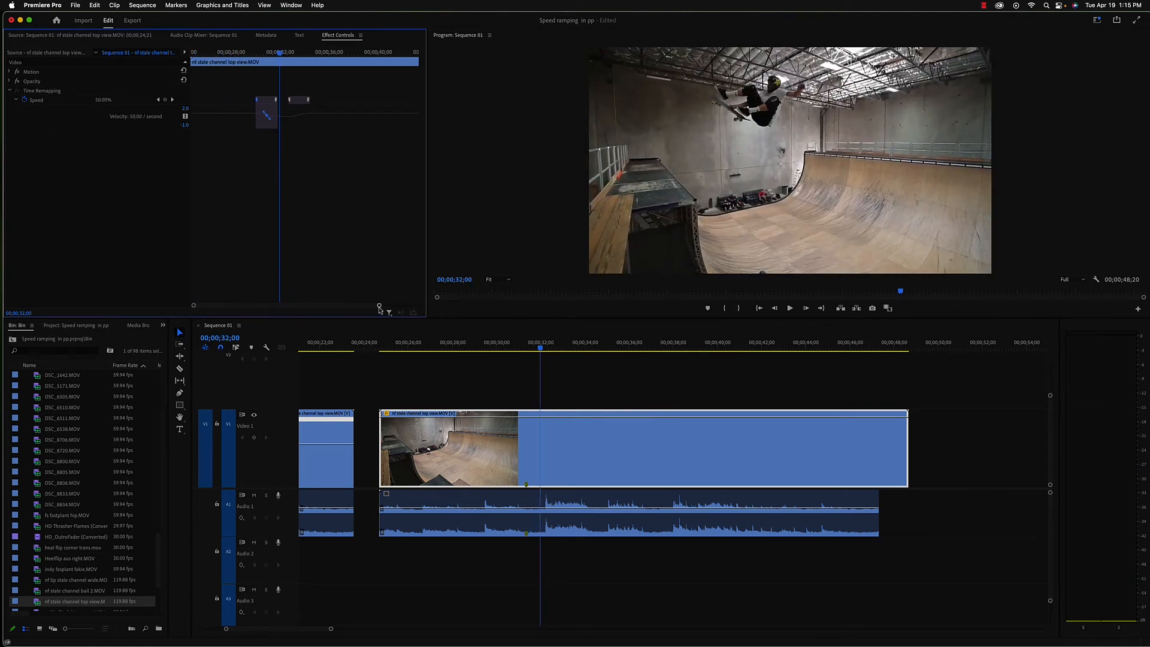
{"action": "mouse_move", "coordinate": [379, 308]}
{"action": "left_mouse_down"}
{"action": "mouse_move", "coordinate": [346, 308]}
{"action": "mouse_move", "coordinate": [357, 308]}
{"action": "left_mouse_up"}
{"action": "mouse_move", "coordinate": [279, 308]}
{"action": "left_mouse_down"}
{"action": "mouse_move", "coordinate": [258, 308]}
{"action": "mouse_move", "coordinate": [282, 311]}
{"action": "left_mouse_up"}
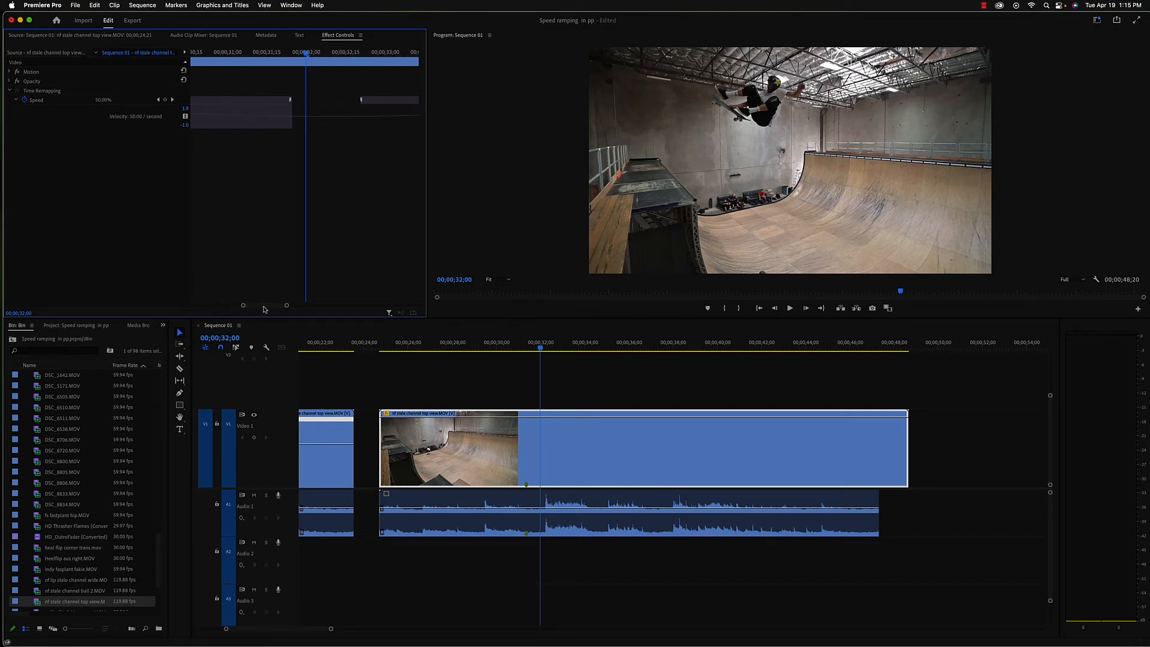
- Play the first clip from before its slow-motion ramp to 00;00;09;12 to review the speed change
{"action": "left_click_drag", "start_coordinate": [264, 308], "coordinate": [270, 309]}
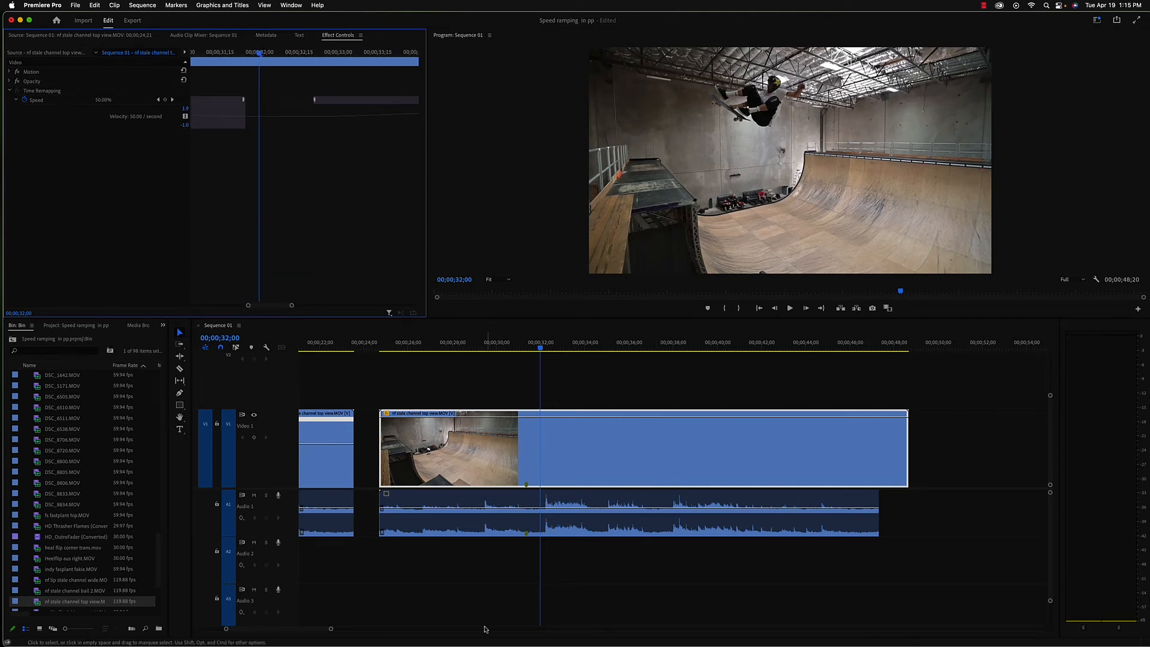
{"action": "scroll", "coordinate": [486, 629], "scroll_direction": "up", "scroll_amount": 5}
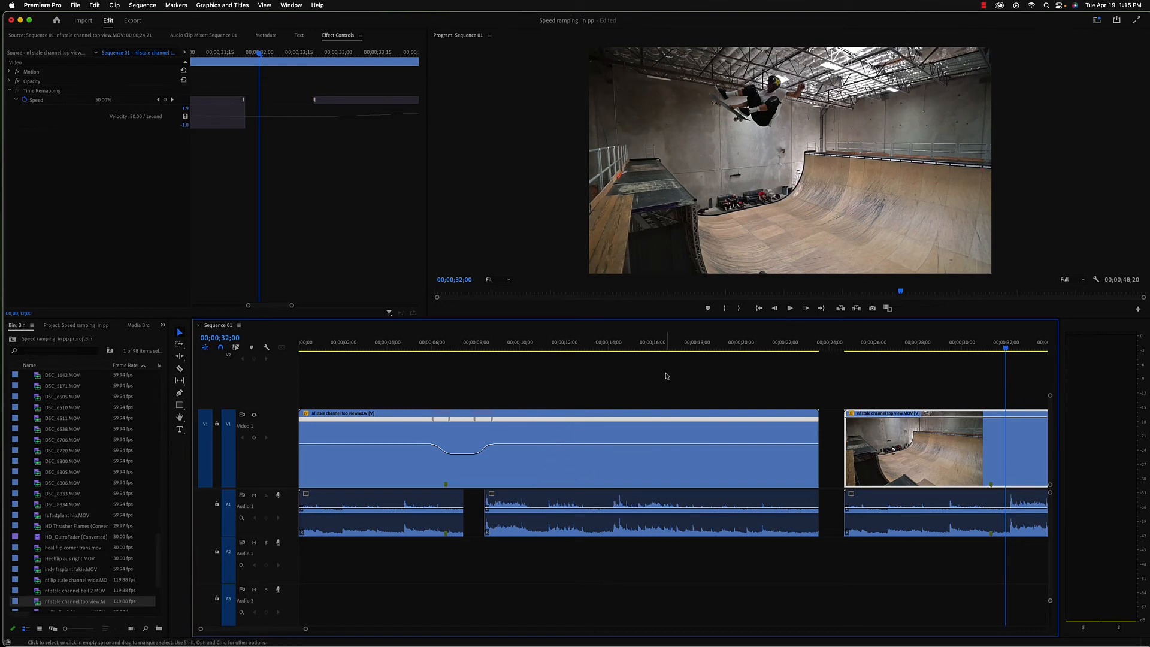
{"action": "left_click", "coordinate": [402, 352]}
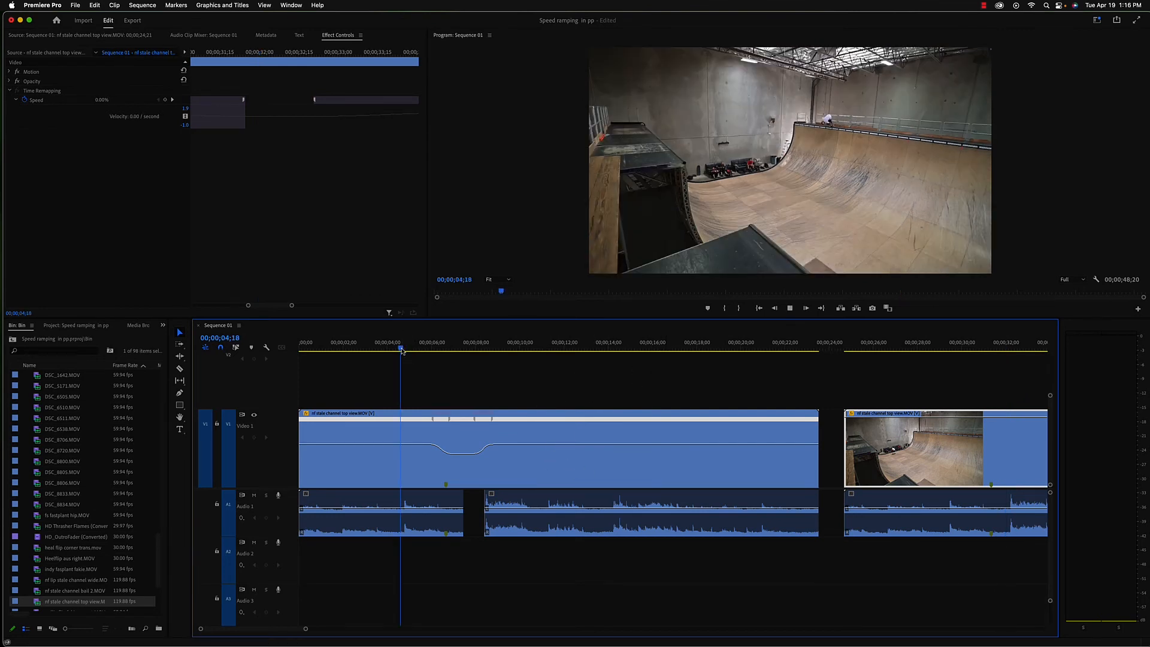
{"action": "key", "text": "space"}
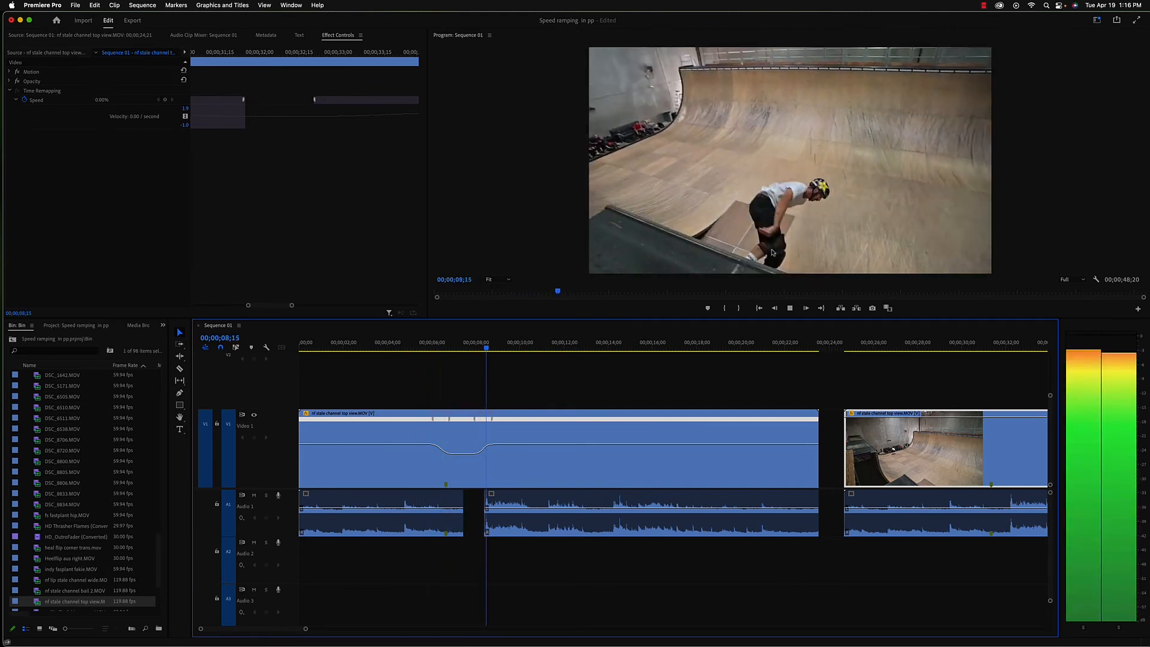
{"action": "key", "text": "space"}
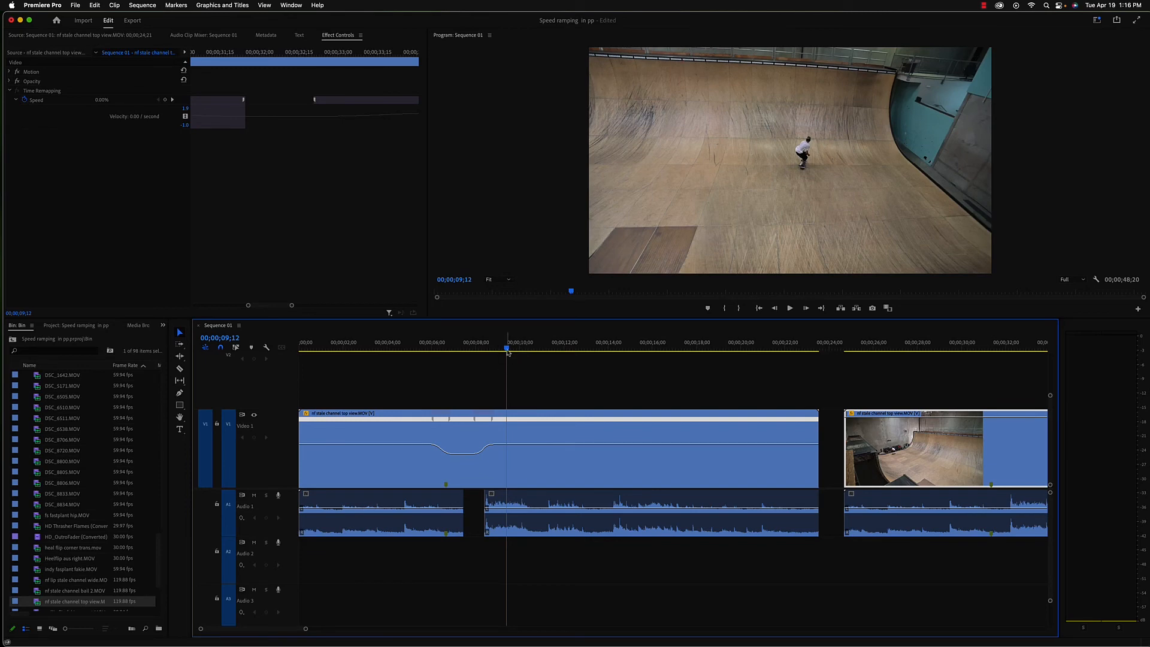
- Scrub the first clip from 00;00;07;18 to 00;00;08;14 to examine the audio gap beneath the slow section
{"action": "left_click_drag", "start_coordinate": [507, 351], "coordinate": [467, 351]}
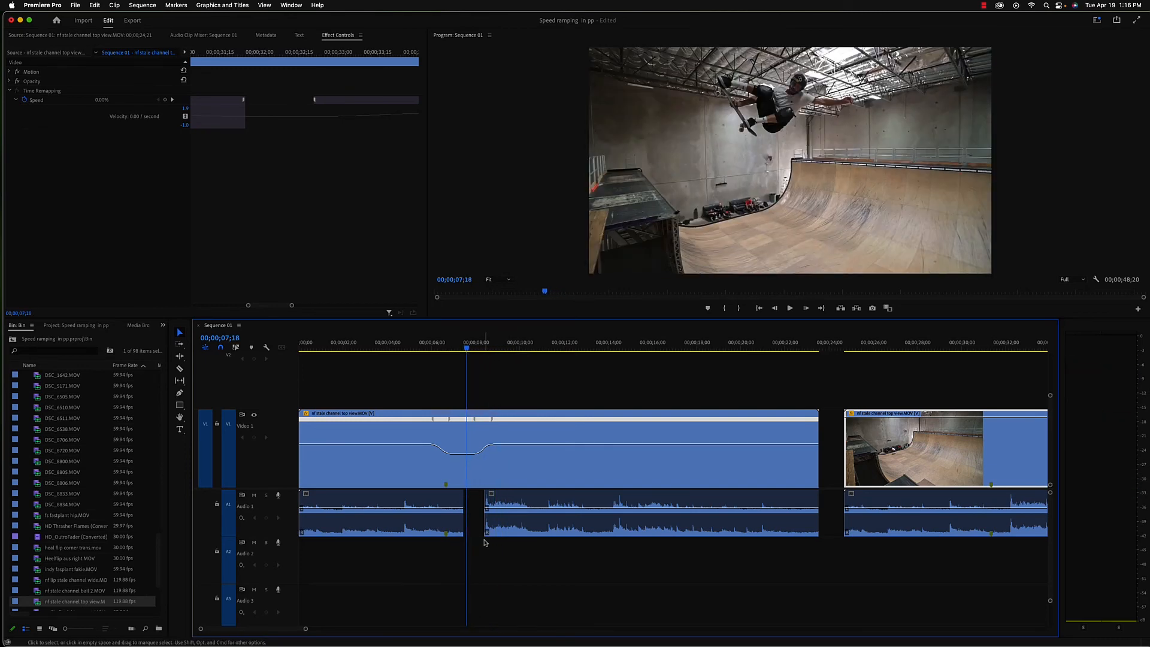
{"action": "key", "text": "equal"}
{"action": "key", "text": "equal"}
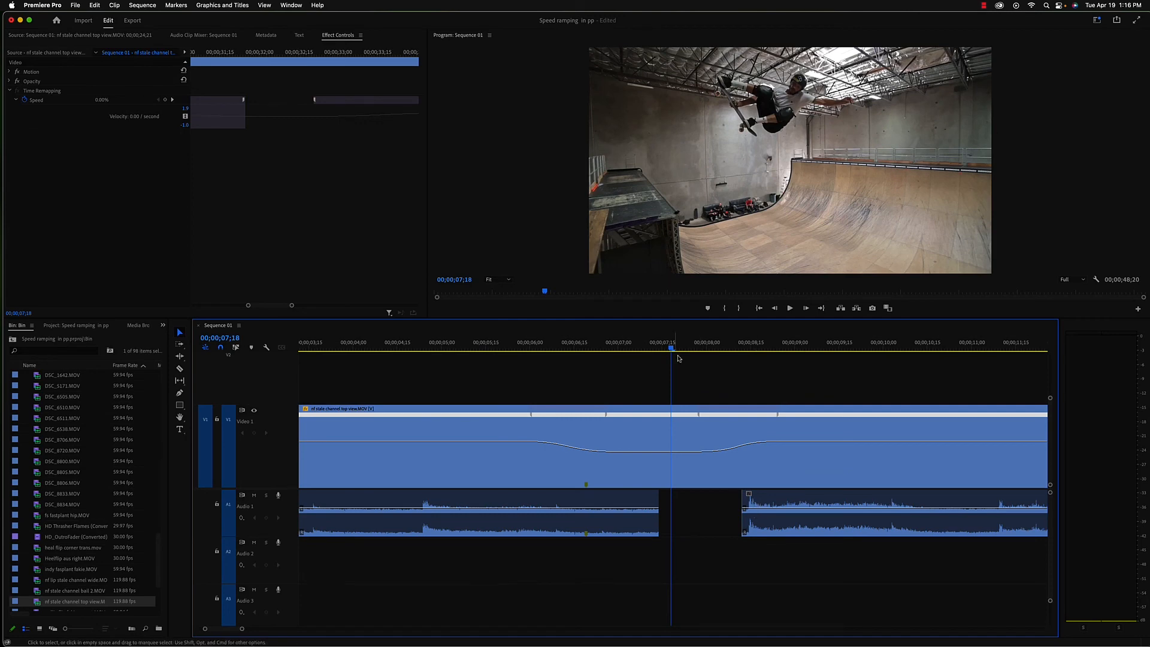
{"action": "left_click_drag", "start_coordinate": [672, 350], "coordinate": [746, 350]}
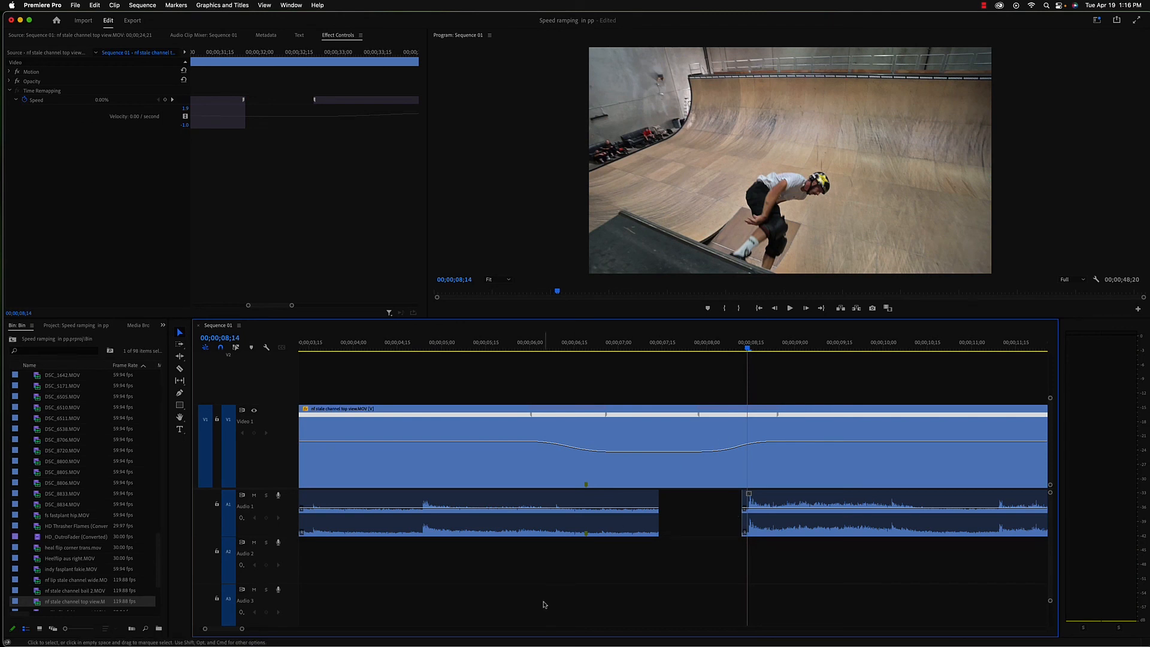
{"action": "key", "text": "backslash"}
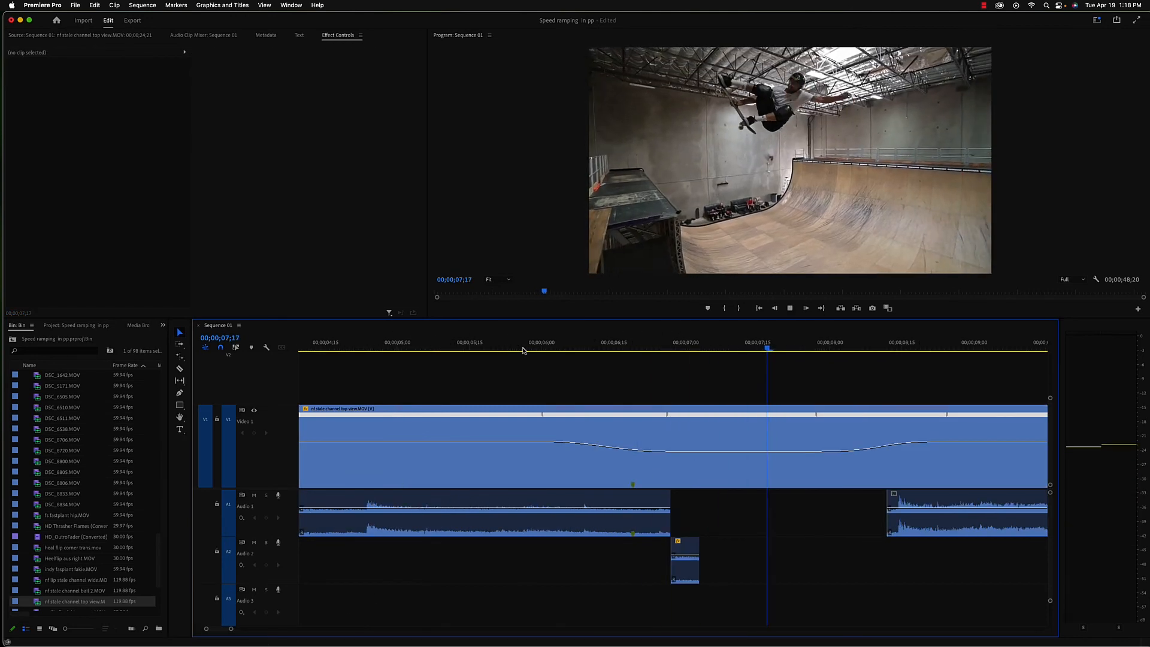
- Place the playhead at 00;00;06;22 and delete the short audio clip on the Audio 2 track
{"action": "key", "text": "space"}
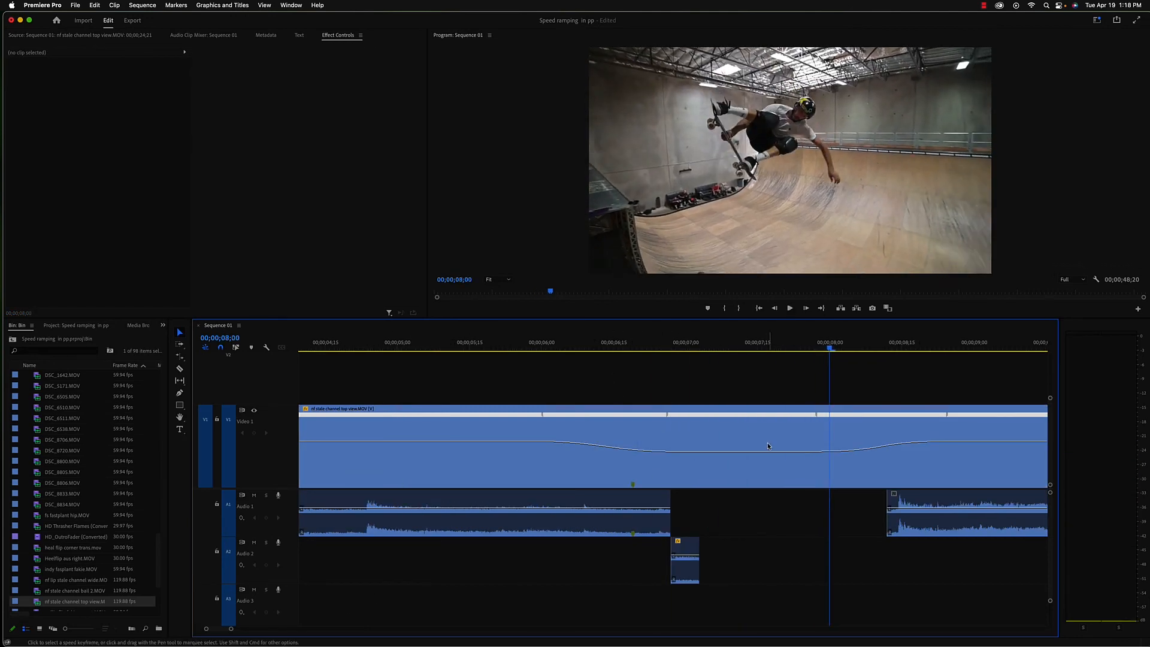
{"action": "left_click_drag", "start_coordinate": [833, 345], "coordinate": [647, 346]}
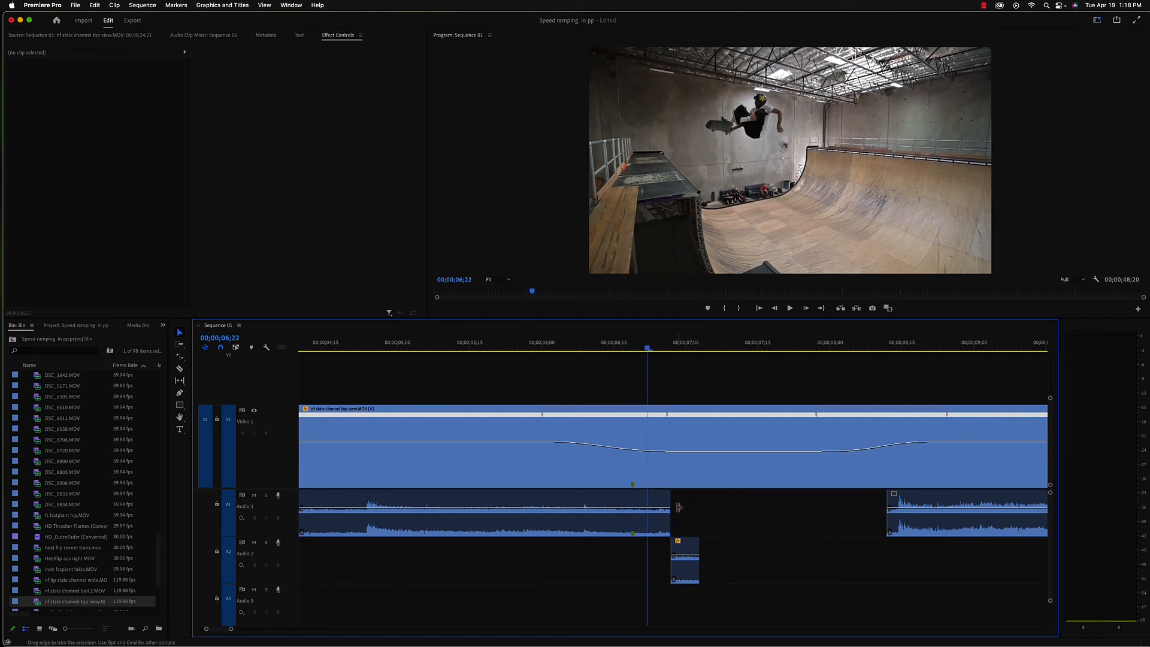
{"action": "right_click", "coordinate": [669, 503]}
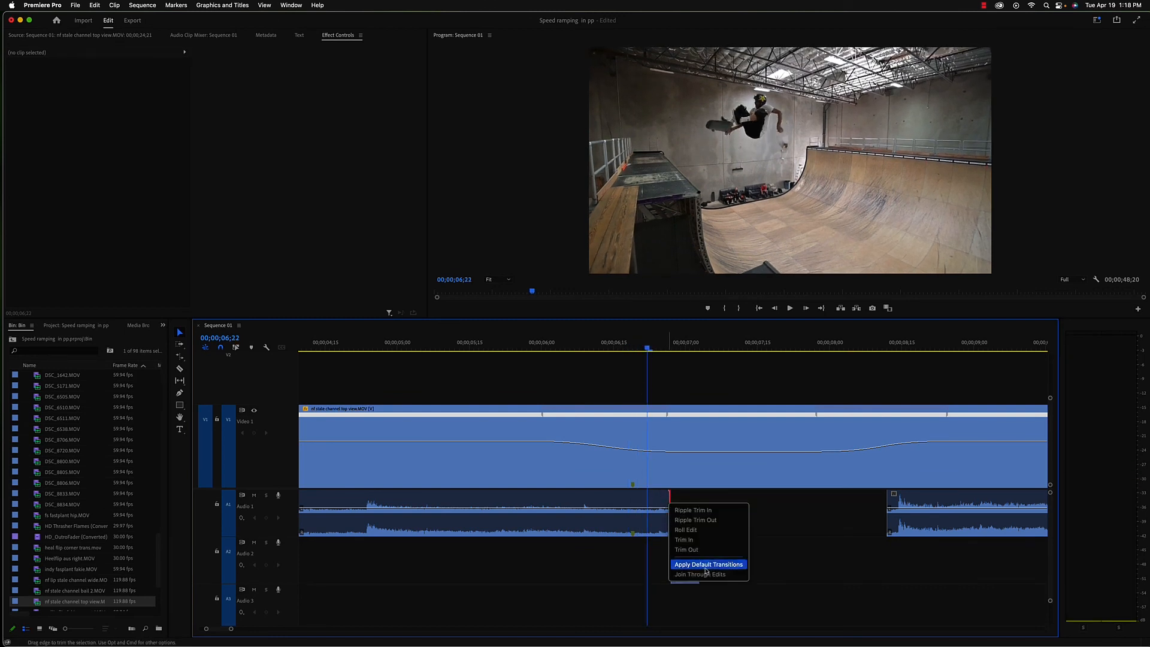
{"action": "left_click", "coordinate": [783, 544]}
{"action": "left_click", "coordinate": [697, 572]}
{"action": "key", "text": "Delete"}
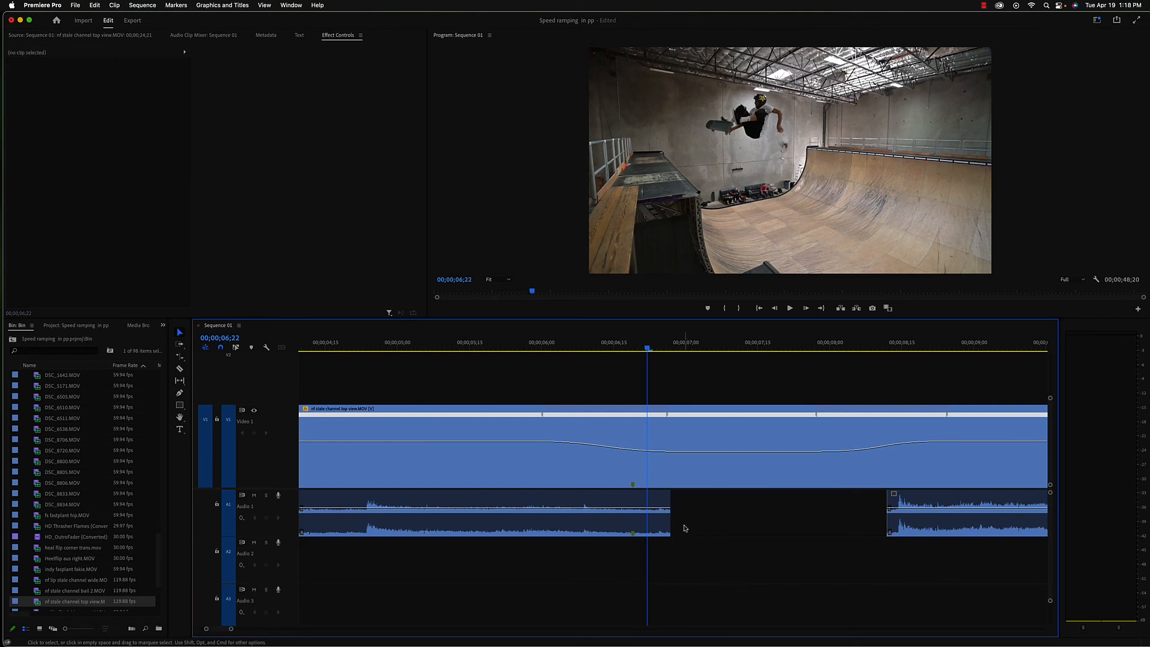
- Apply the default transition to the end of the first Audio 1 clip and shorten it to about 6 frames
{"action": "right_click", "coordinate": [667, 524]}
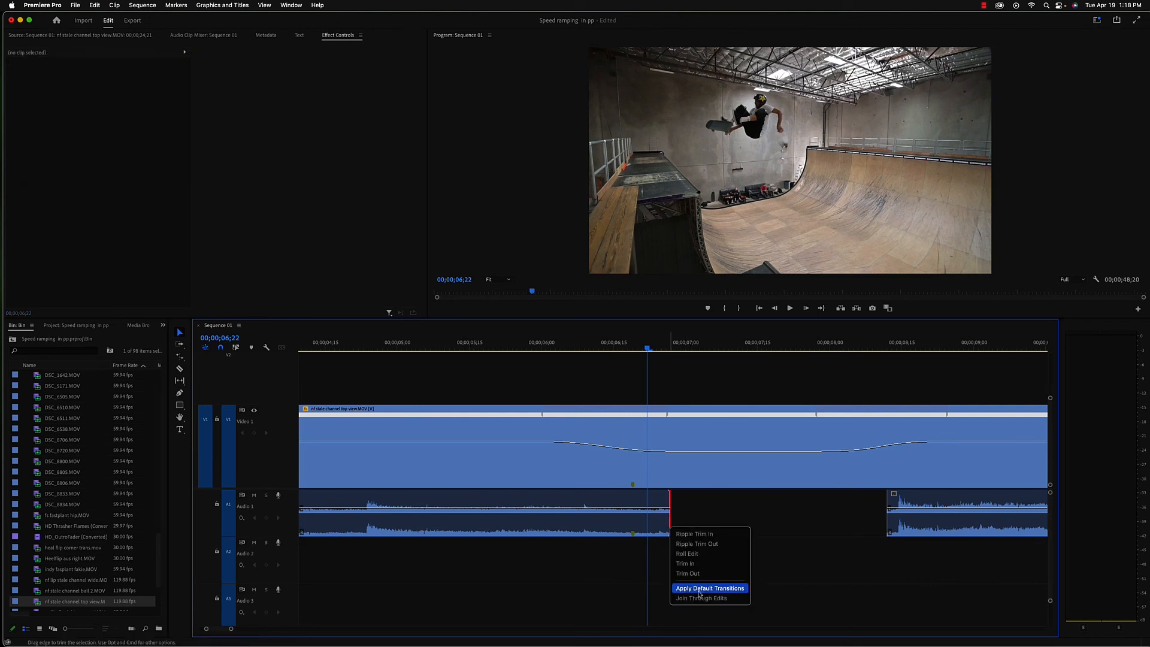
{"action": "left_click", "coordinate": [701, 590]}
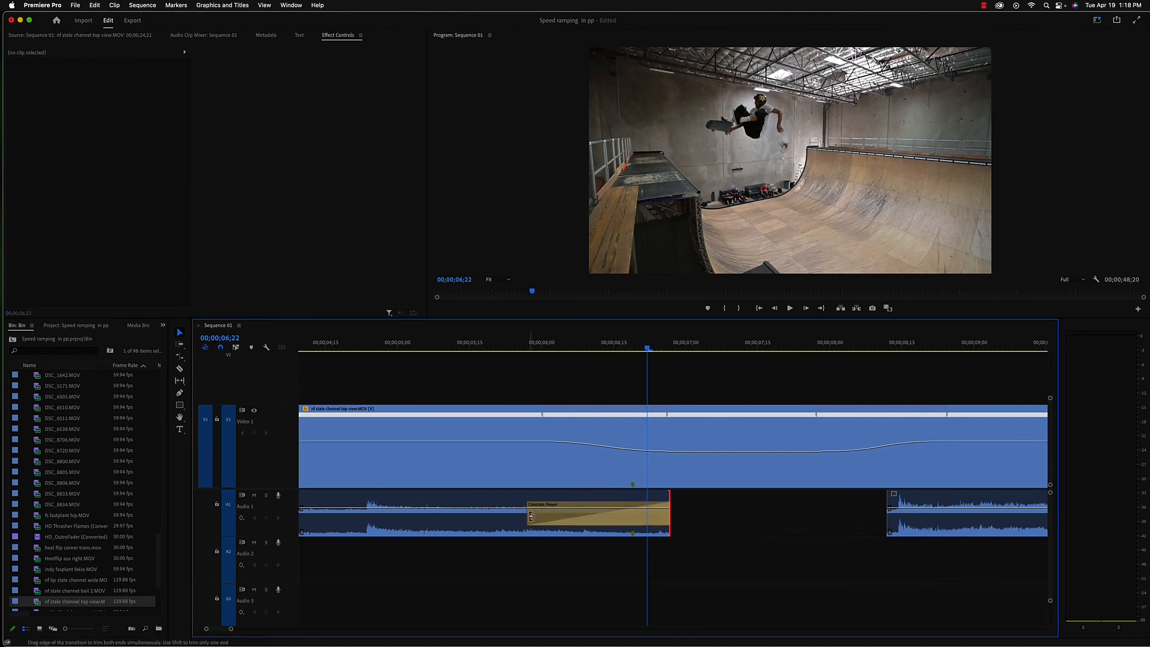
{"action": "left_click_drag", "start_coordinate": [531, 515], "coordinate": [646, 509]}
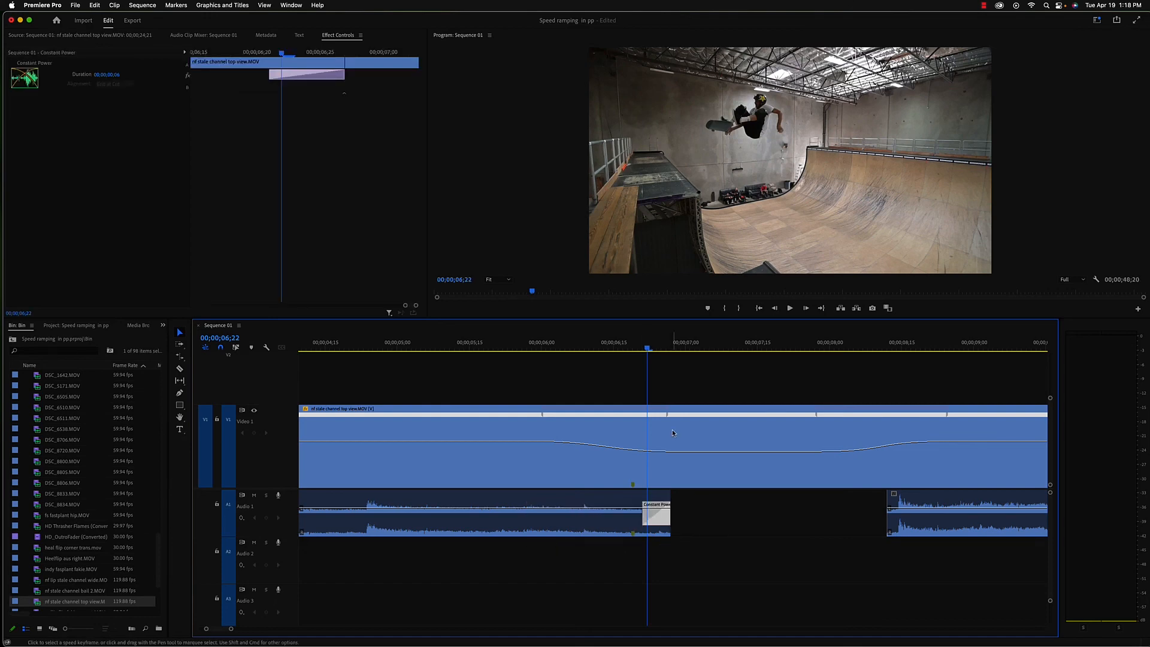
- Play from before the first clip's ramp to about 00;00;09;00 twice to review the audio fade with the slow motion
{"action": "left_click", "coordinate": [513, 339]}
{"action": "key", "text": "space"}
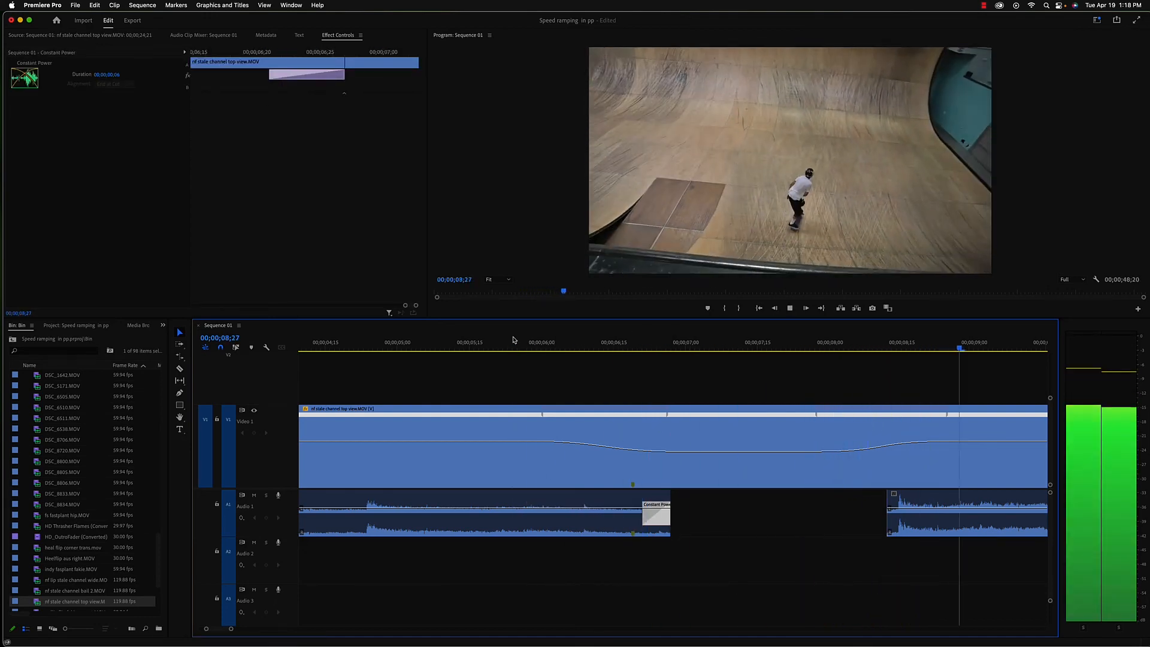
{"action": "key", "text": "space"}
{"action": "key", "text": "minus"}
{"action": "key", "text": "minus"}
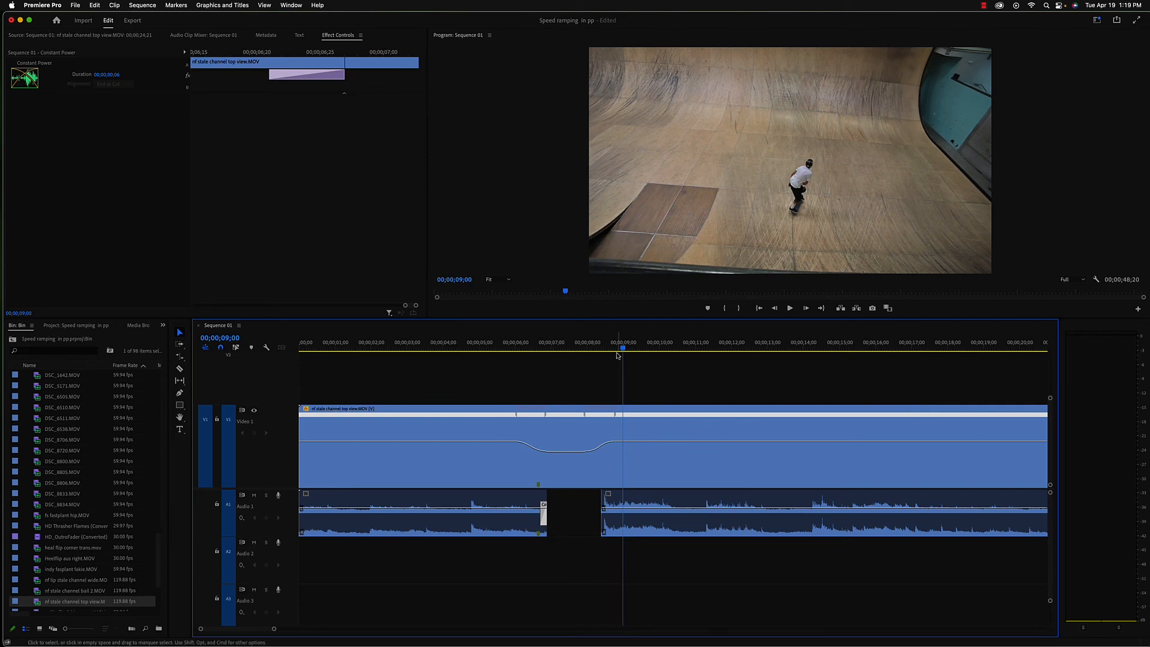
{"action": "left_click_drag", "start_coordinate": [496, 348], "coordinate": [479, 354]}
{"action": "key", "text": "space"}
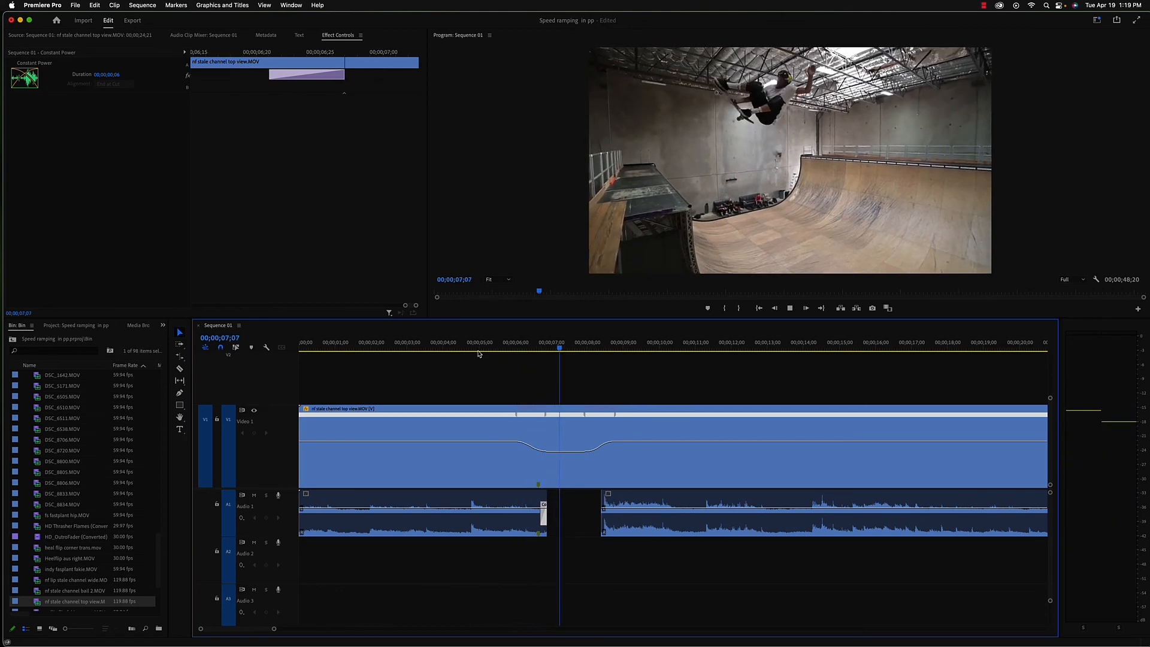
{"action": "key", "text": "space"}
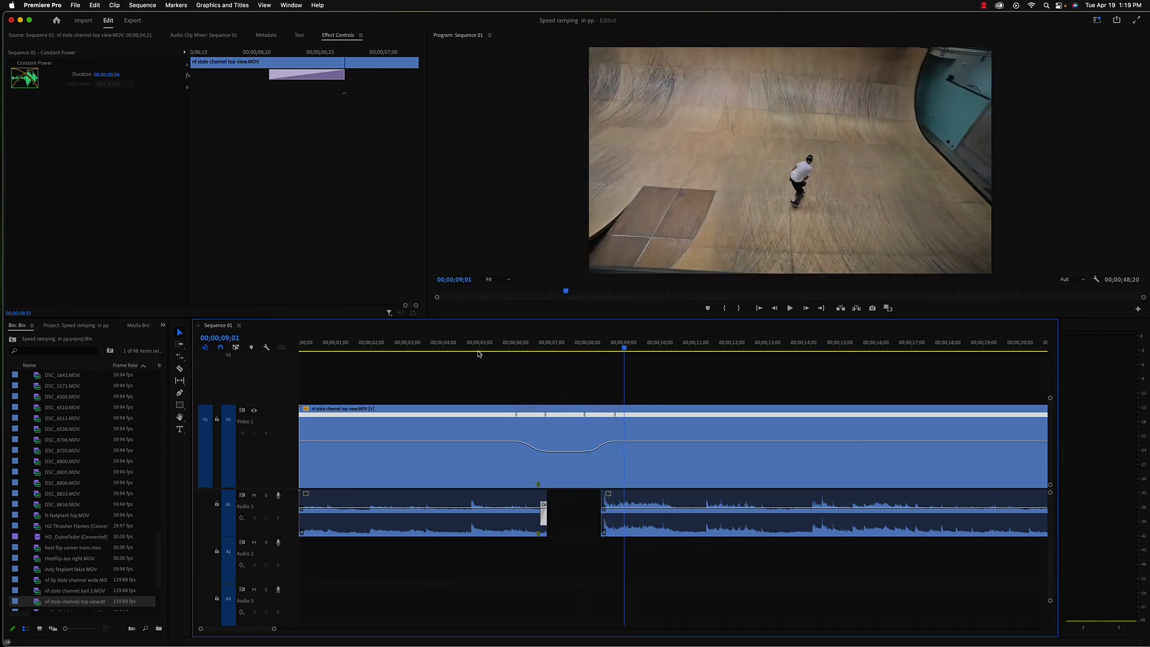